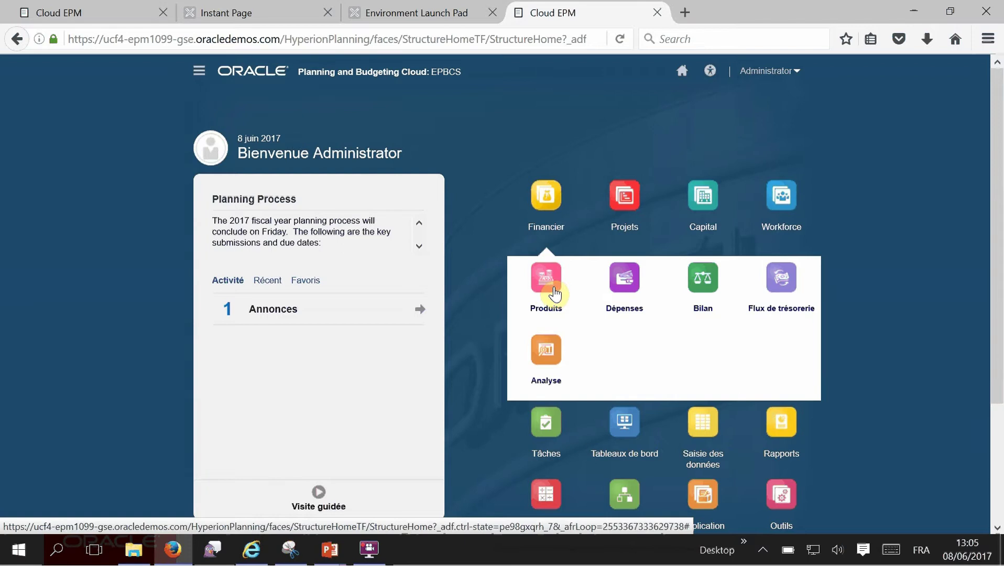
Step: Open the Financier Produits page, view its driver-based product planning form, and return to the Produits overview dashboard
{"action": "left_click", "coordinate": [551, 290]}
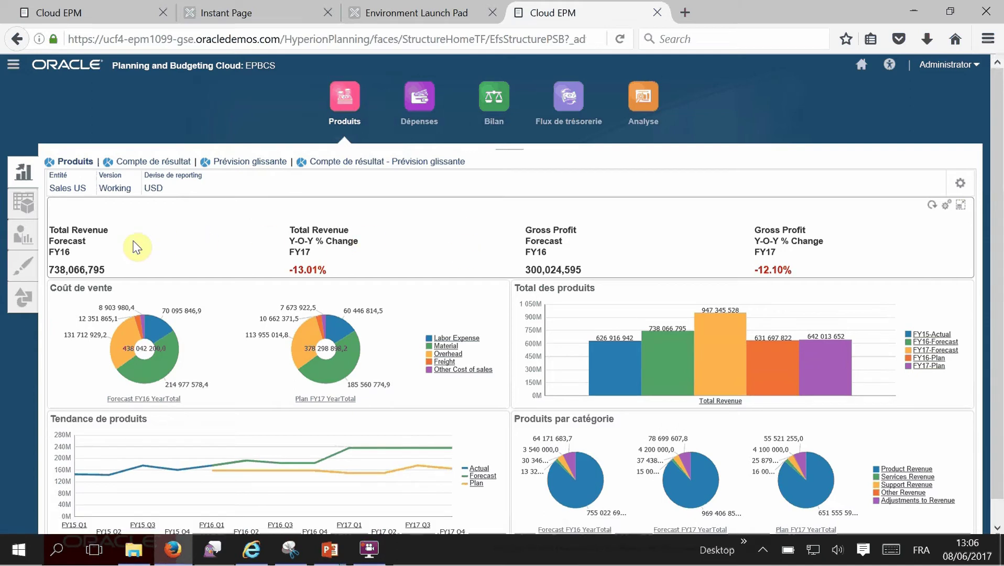
{"action": "left_click", "coordinate": [29, 235]}
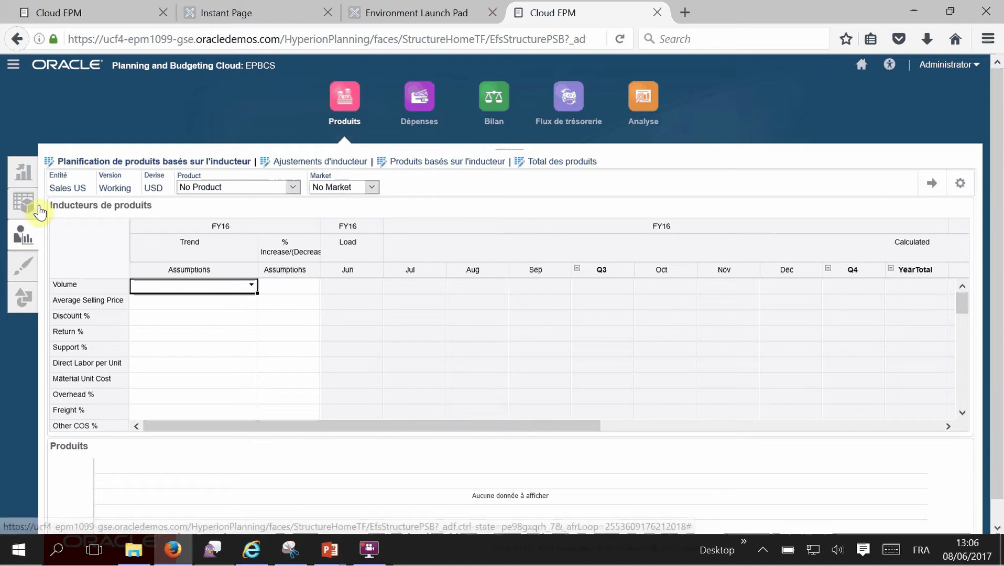
{"action": "left_click", "coordinate": [29, 177]}
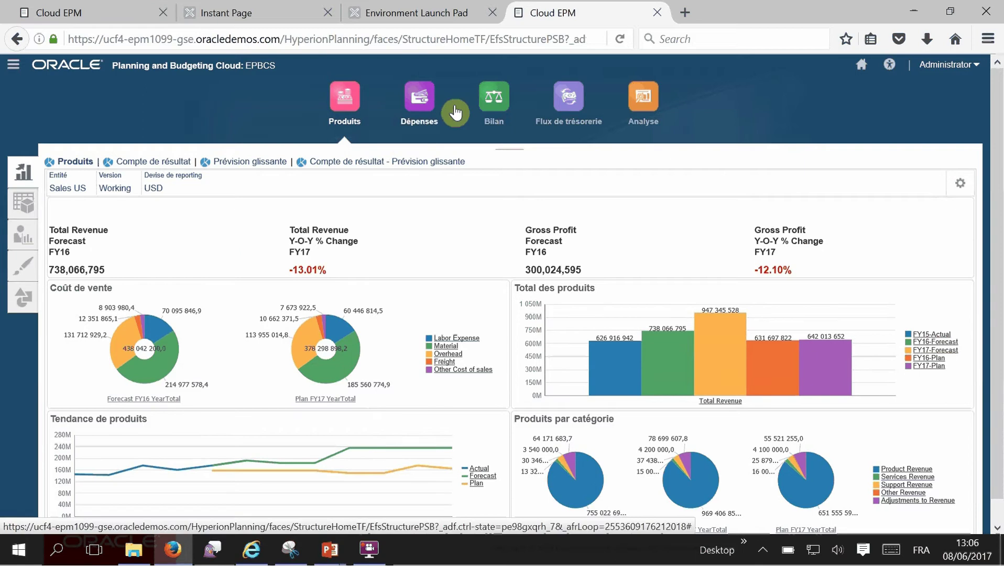
Step: Open the Analyse dashboard and drill into Total Marketing Expense in the Dépenses par catégorie chart
{"action": "left_click", "coordinate": [648, 105]}
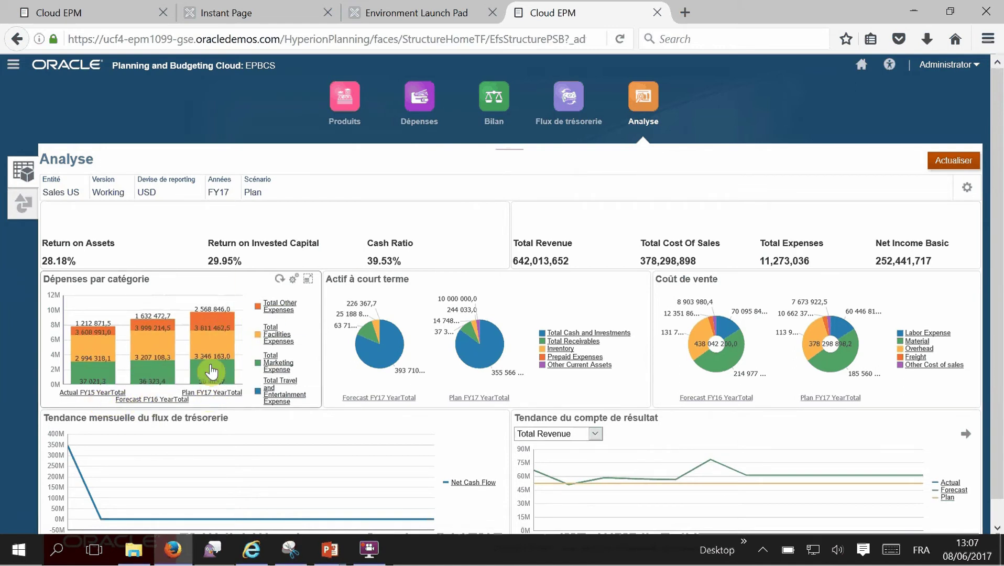
{"action": "left_click", "coordinate": [285, 356]}
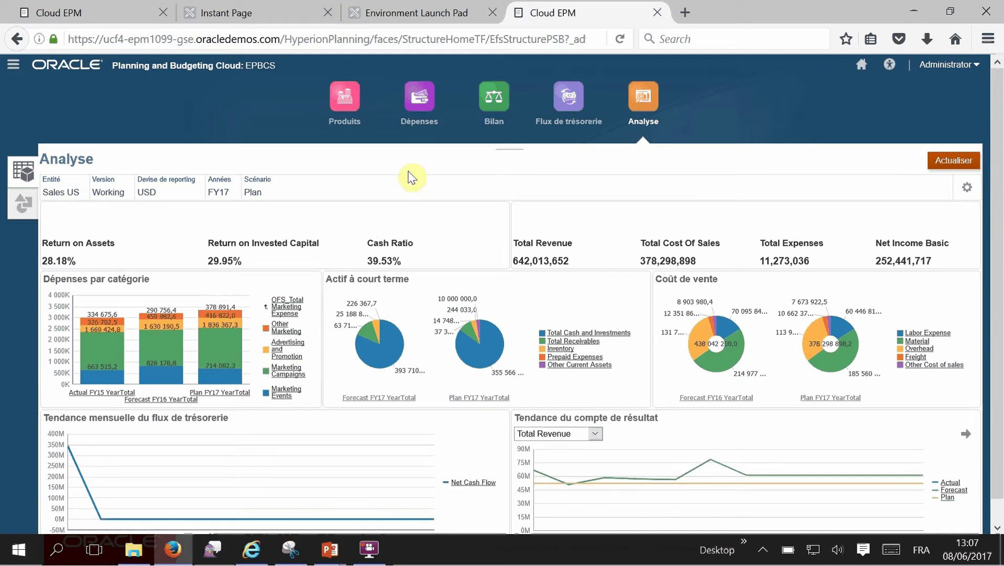
Step: Open the Dépenses dashboard and display Total Facilities Expenses, and finally Total Selling Expense, in the Tendance des dépenses chart
{"action": "left_click", "coordinate": [427, 114]}
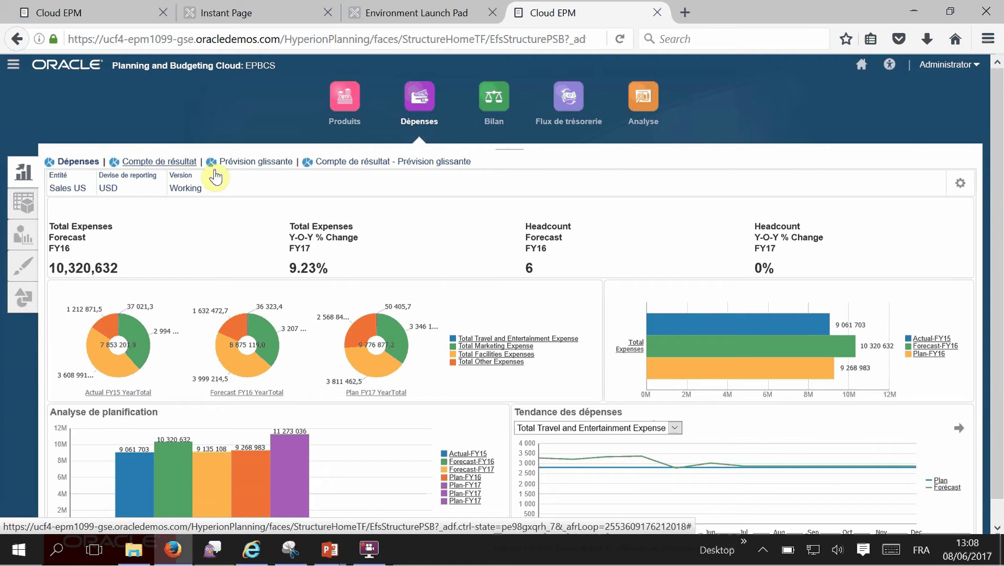
{"action": "left_click_drag", "start_coordinate": [995, 262], "coordinate": [993, 284]}
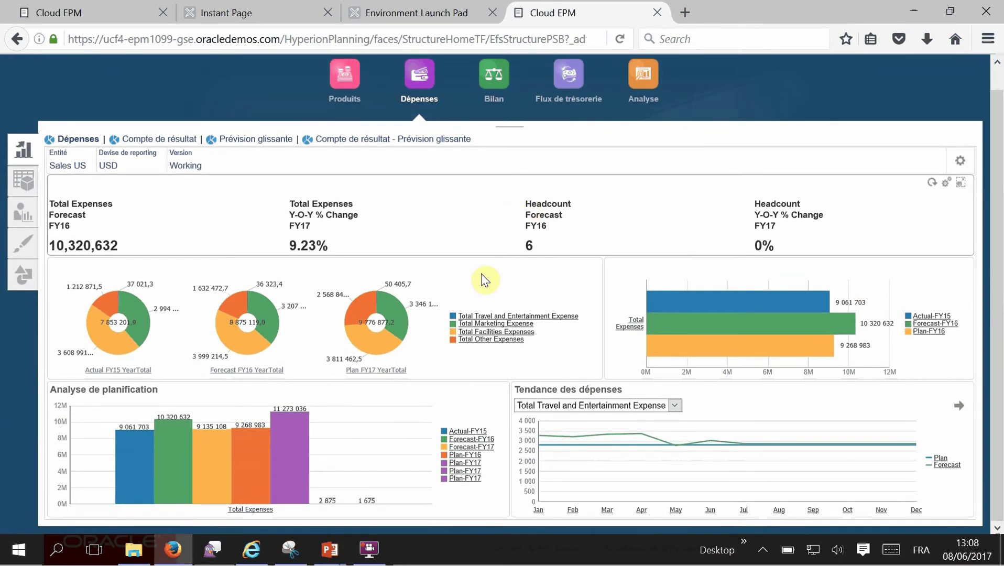
{"action": "left_click", "coordinate": [676, 406]}
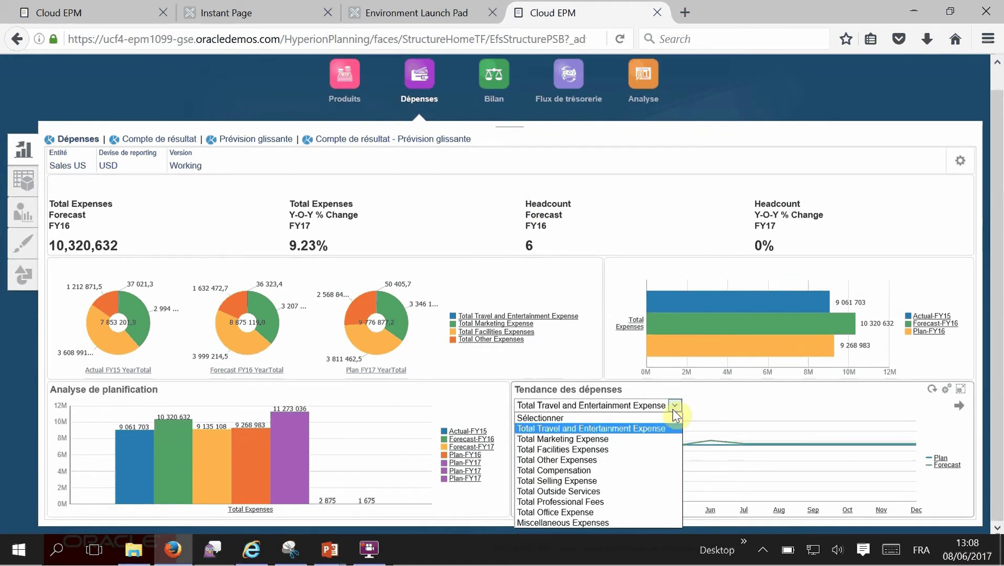
{"action": "left_click", "coordinate": [628, 448]}
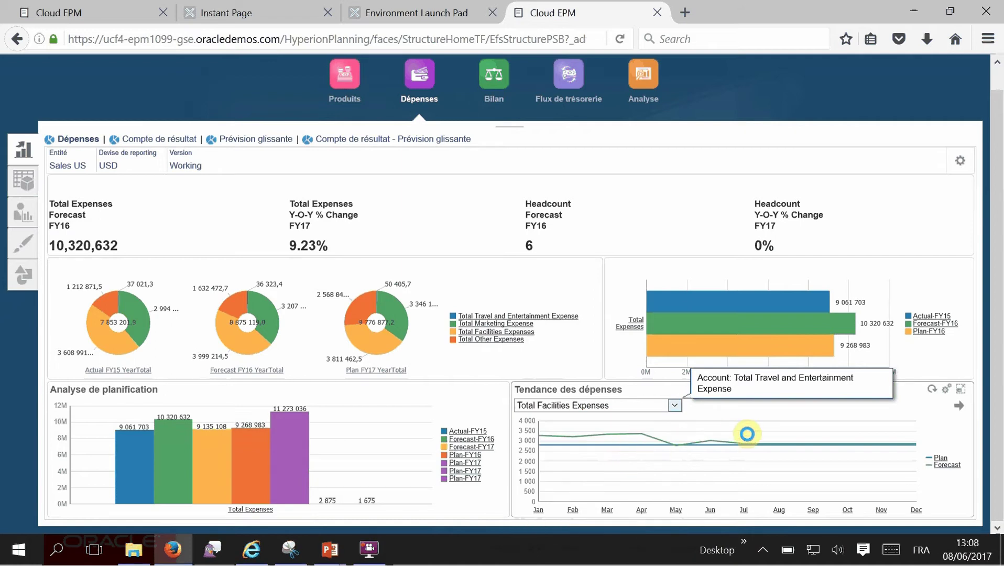
{"action": "left_click", "coordinate": [959, 410]}
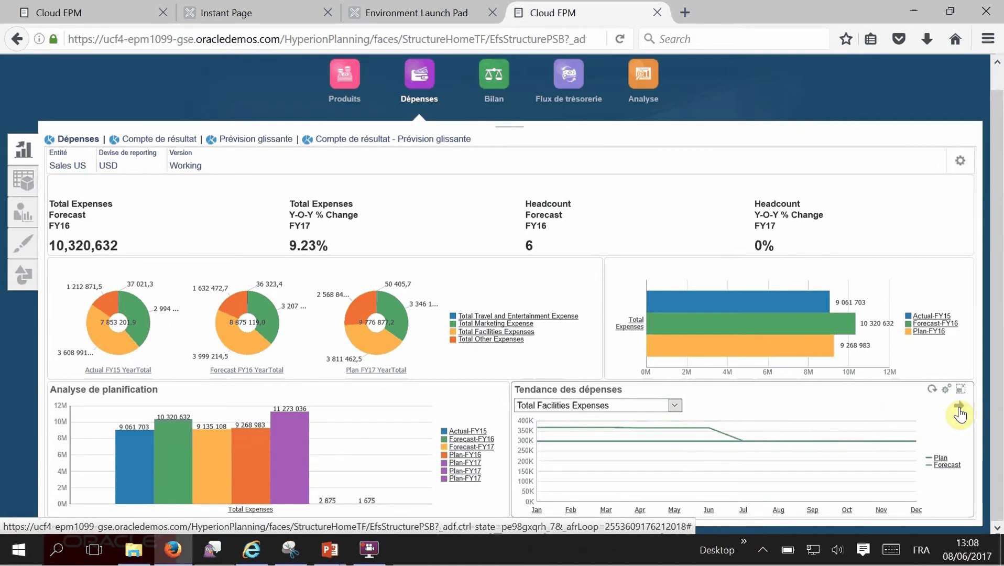
{"action": "left_click", "coordinate": [675, 405]}
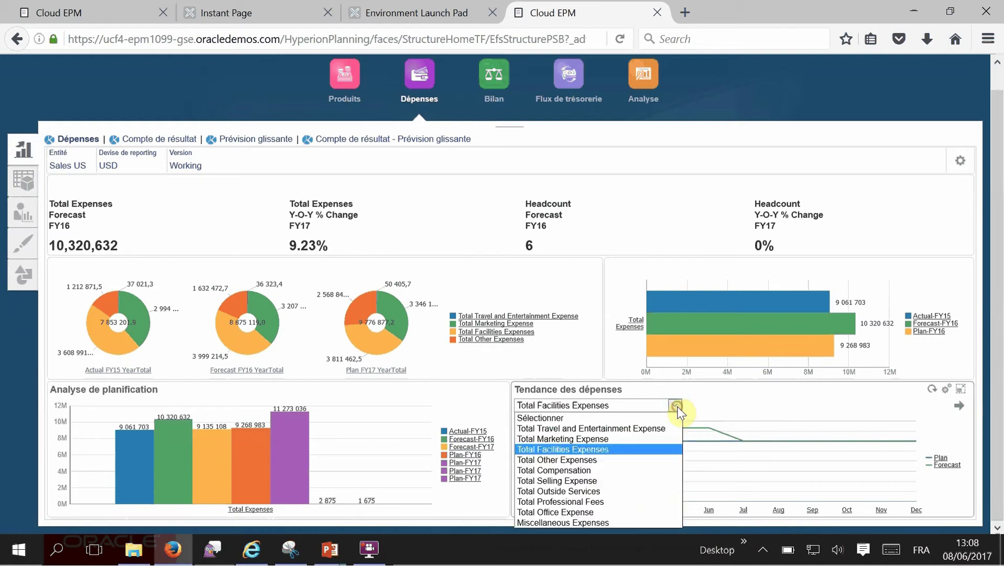
{"action": "left_click", "coordinate": [618, 481]}
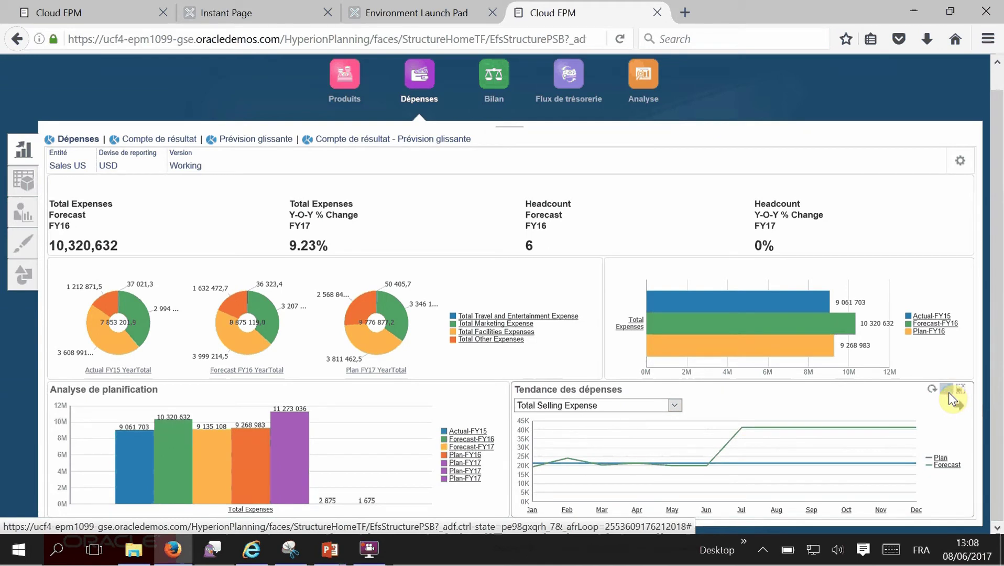
Step: Make the Tendance des dépenses chart three-dimensional and change its chart type to Barres
{"action": "left_click", "coordinate": [947, 389]}
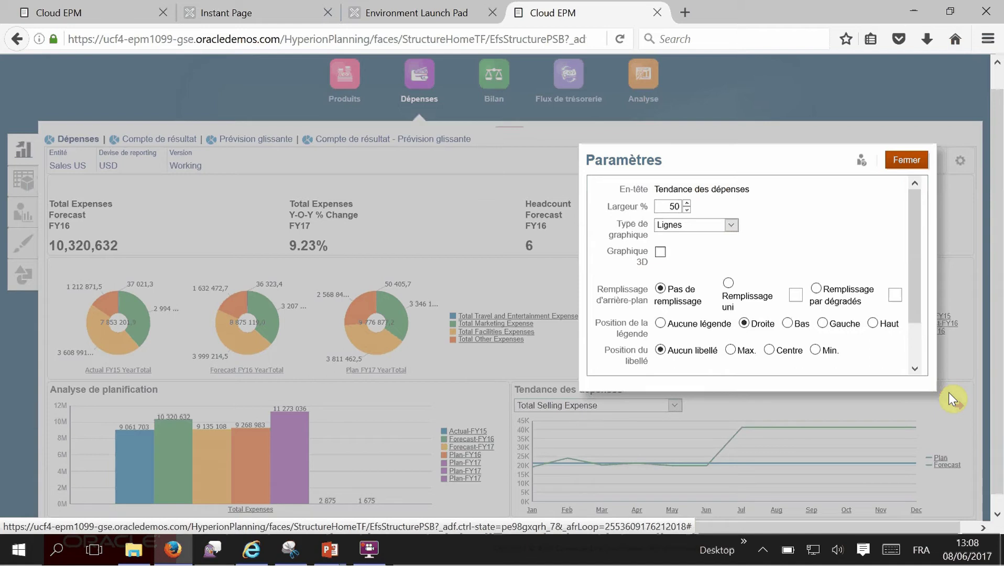
{"action": "left_click", "coordinate": [661, 253]}
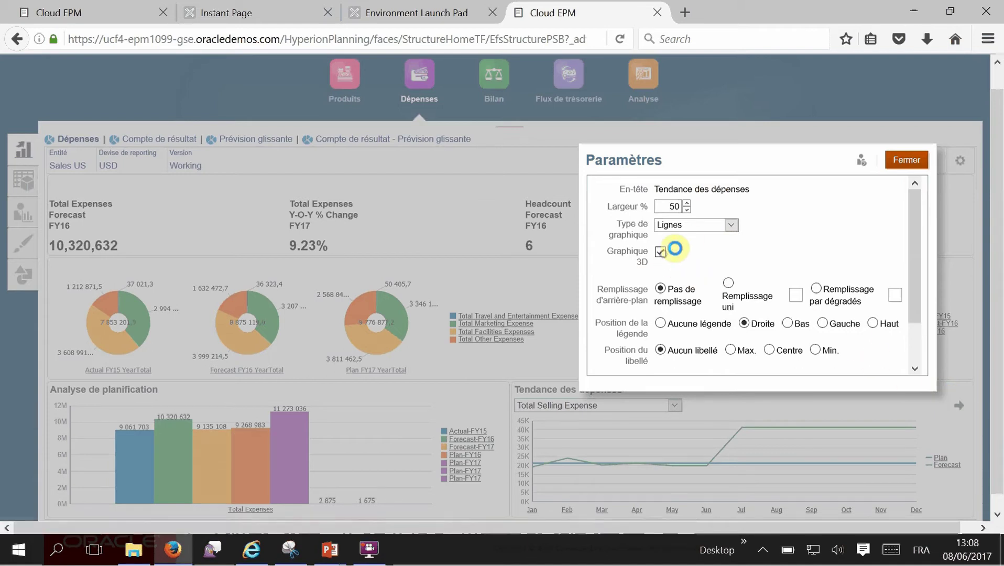
{"action": "left_click", "coordinate": [731, 225]}
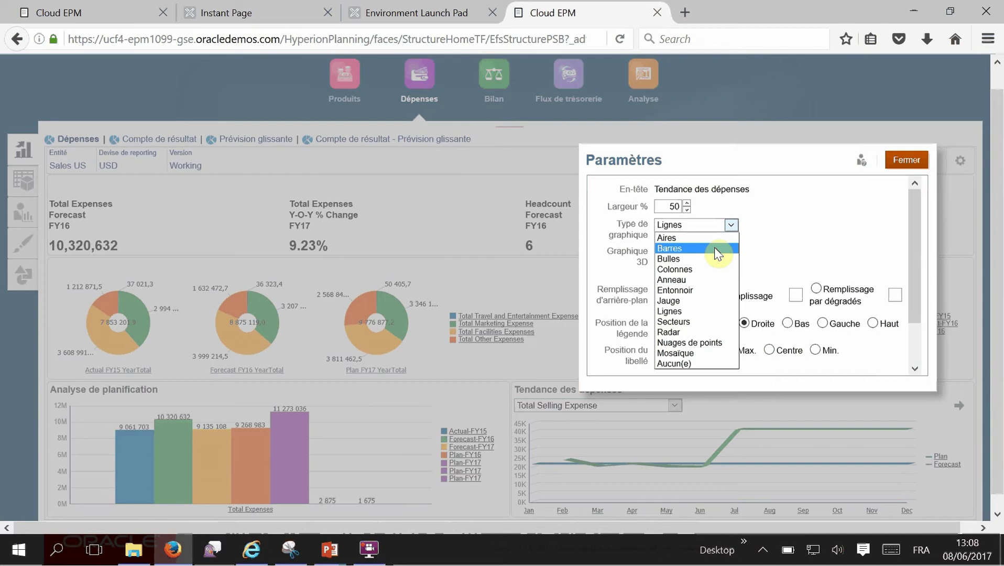
{"action": "left_click", "coordinate": [716, 247]}
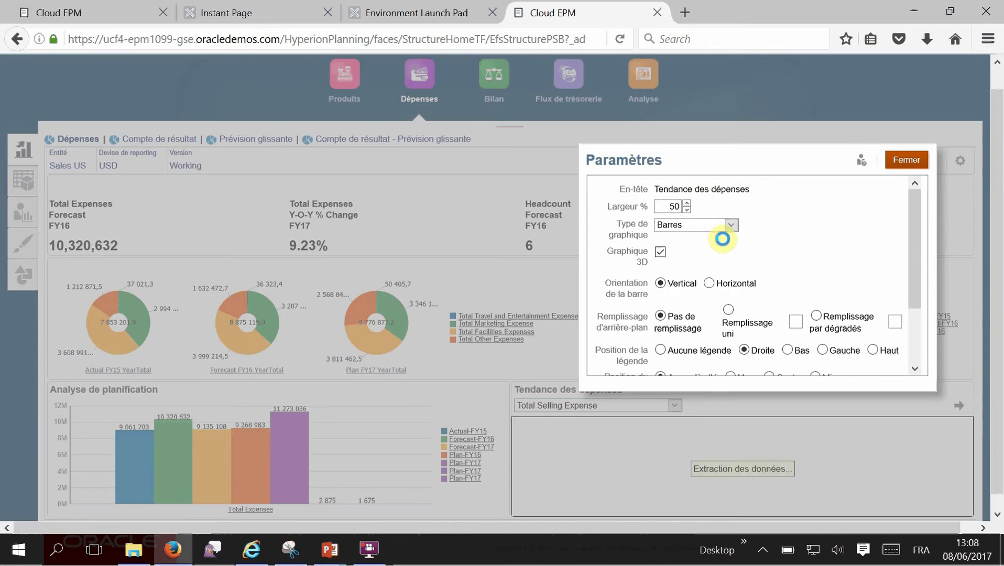
Step: Increase the width of the Tendance des dépenses chart to 61%
{"action": "left_click", "coordinate": [687, 203]}
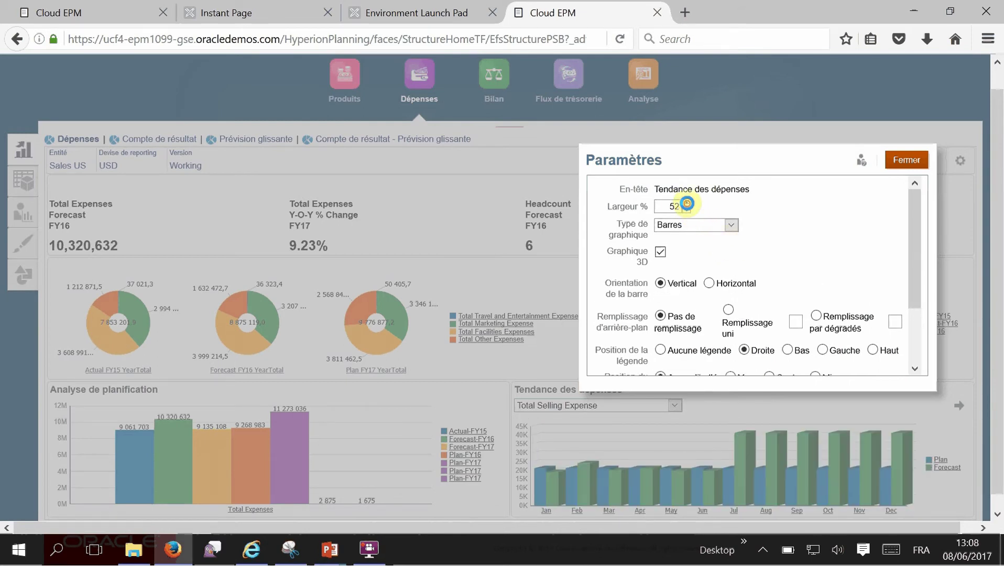
{"action": "left_click", "coordinate": [687, 203]}
{"action": "left_click", "coordinate": [687, 203]}
{"action": "left_click", "coordinate": [687, 204]}
{"action": "left_click", "coordinate": [687, 203]}
{"action": "left_click", "coordinate": [687, 204]}
{"action": "left_click", "coordinate": [687, 203]}
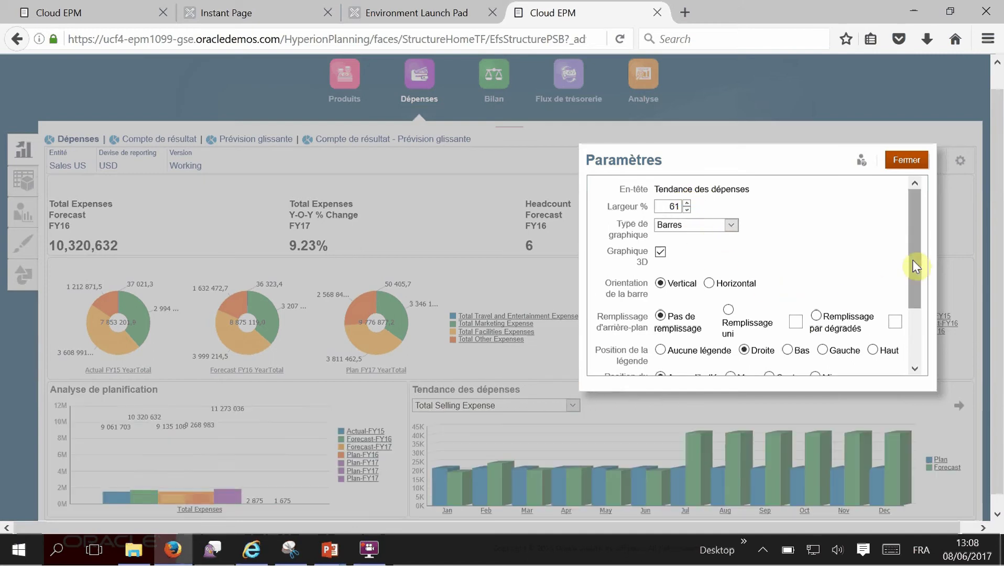
Step: Set the label position of the Tendance des dépenses chart to Max. and close its settings
{"action": "left_click_drag", "start_coordinate": [913, 262], "coordinate": [913, 320]}
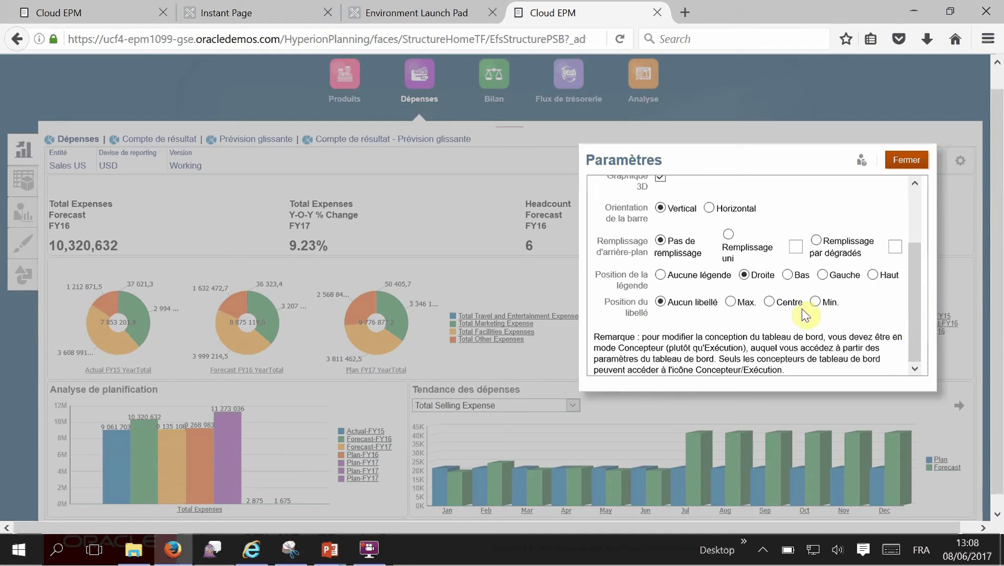
{"action": "left_click", "coordinate": [731, 303]}
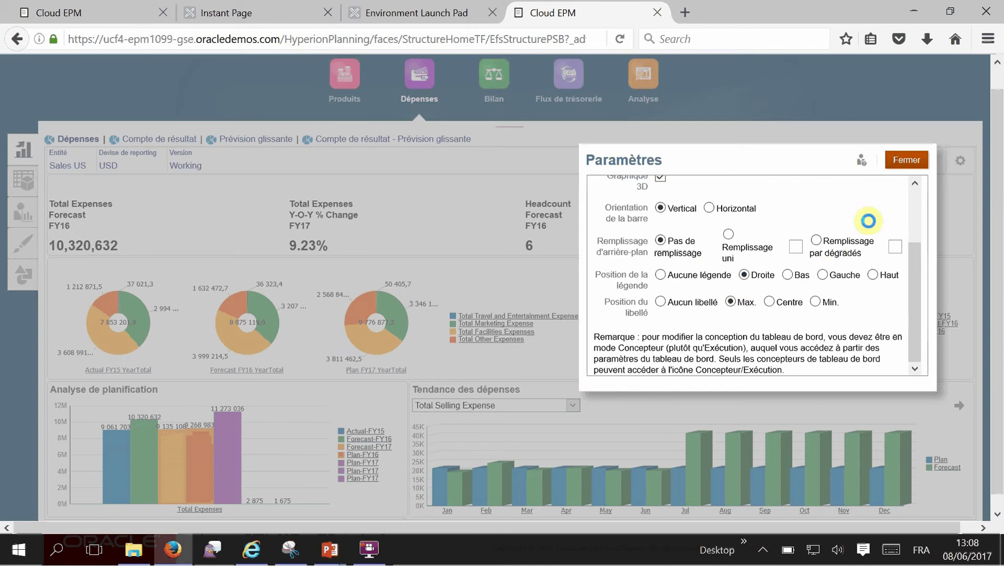
{"action": "left_click", "coordinate": [908, 168]}
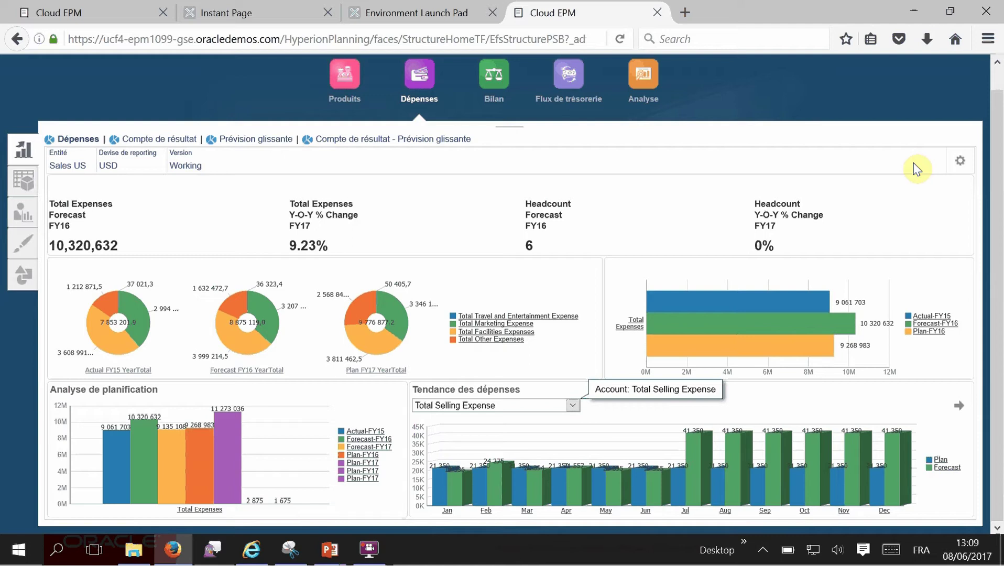
Step: Return to the home page, open the Tableaux de bord list and search it for "glissante"
{"action": "scroll", "coordinate": [938, 110], "scroll_direction": "up", "scroll_amount": 1}
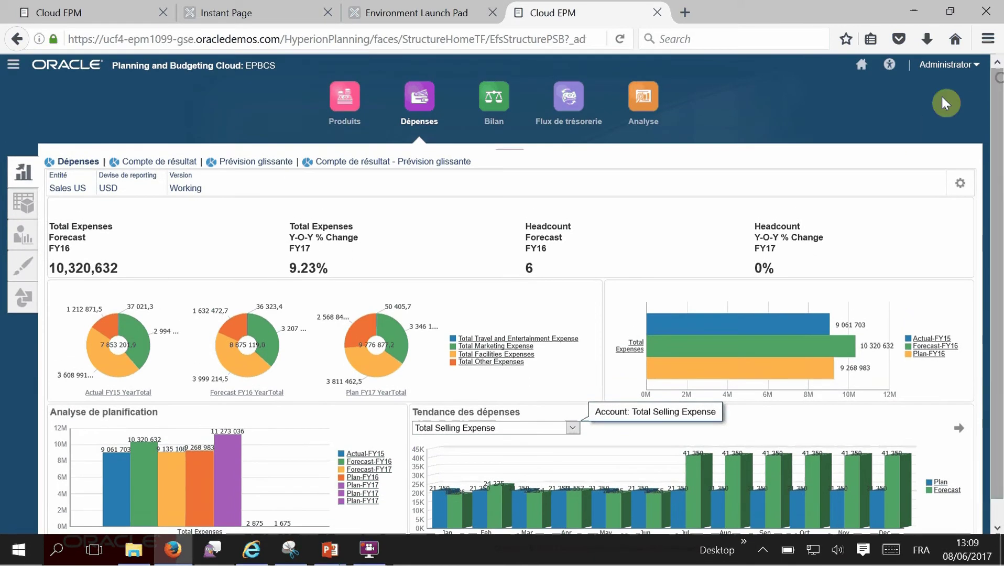
{"action": "left_click", "coordinate": [862, 70]}
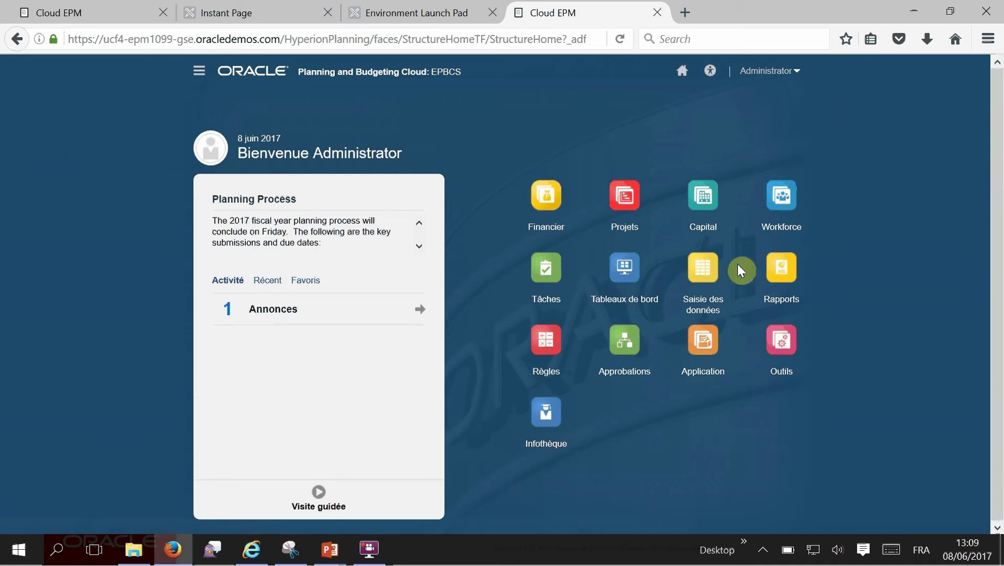
{"action": "left_click", "coordinate": [627, 280]}
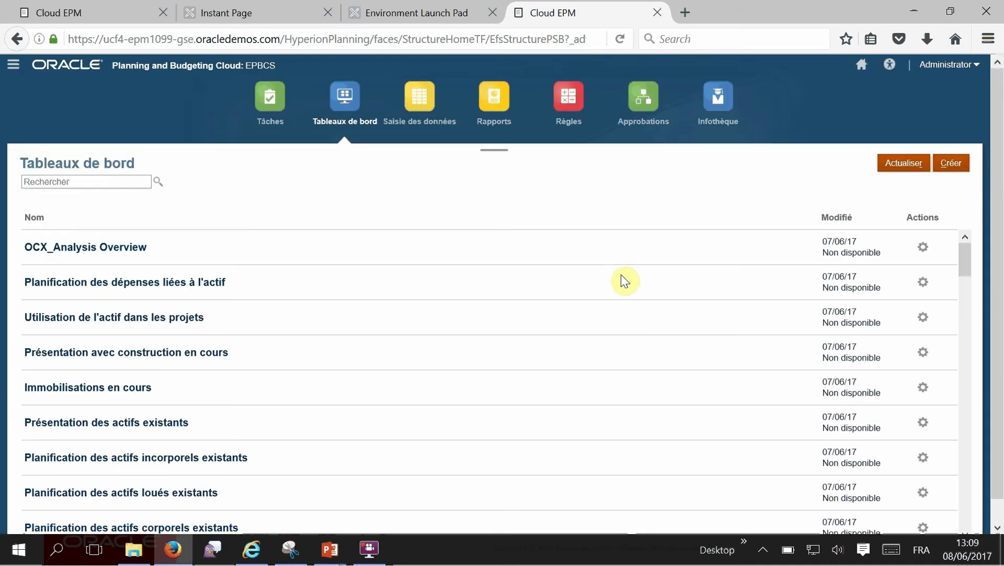
{"action": "left_click", "coordinate": [121, 181]}
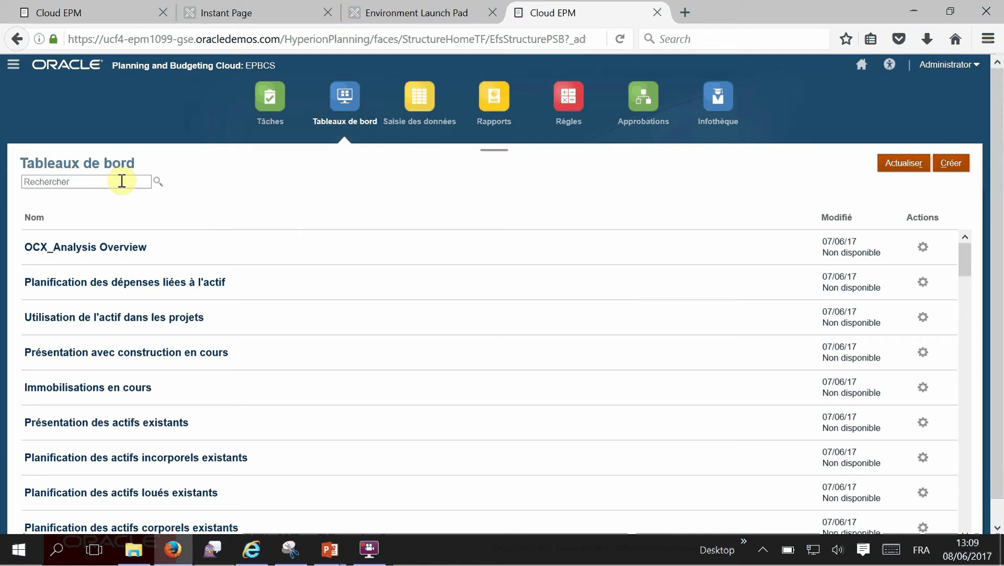
{"action": "type", "text": "liss"}
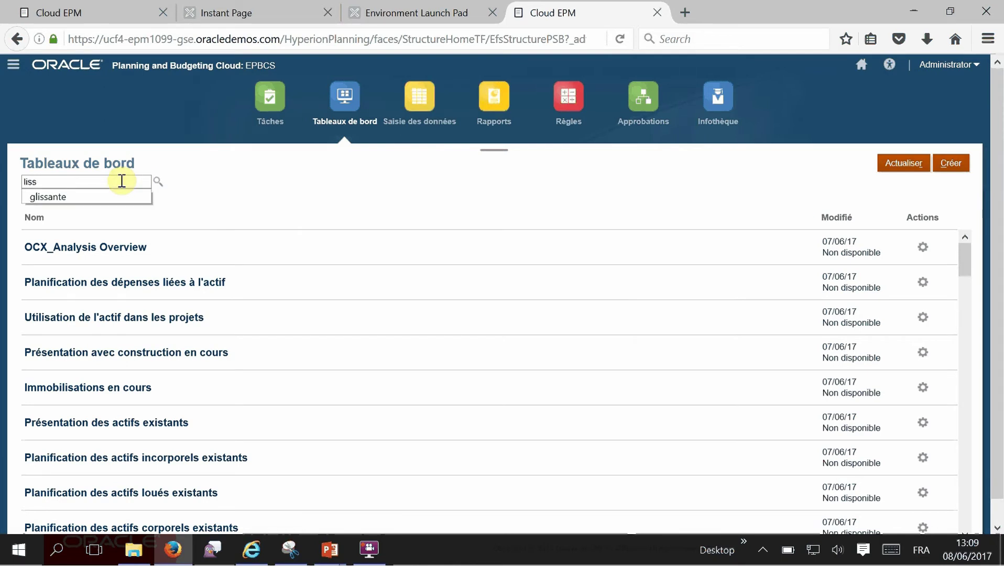
{"action": "key", "text": "BackSpace"}
{"action": "key", "text": "BackSpace"}
{"action": "key", "text": "BackSpace"}
{"action": "key", "text": "BackSpace"}
{"action": "type", "text": "glissante"}
{"action": "left_click", "coordinate": [158, 183]}
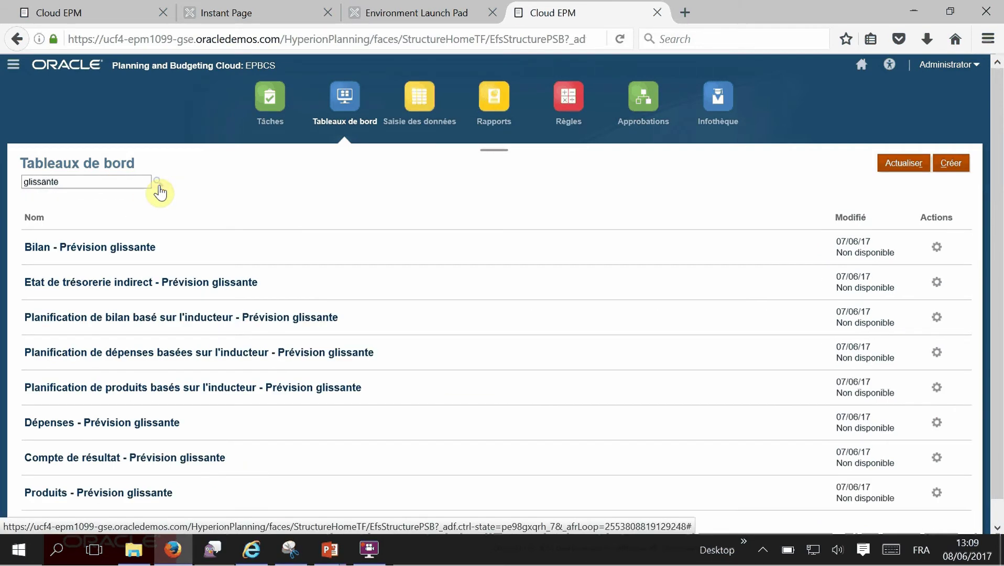
Step: Open the Bilan - Prévision glissante dashboard in design mode and rename it OFS_Balance Sheet Rolling Forecast_amended
{"action": "left_click", "coordinate": [133, 247]}
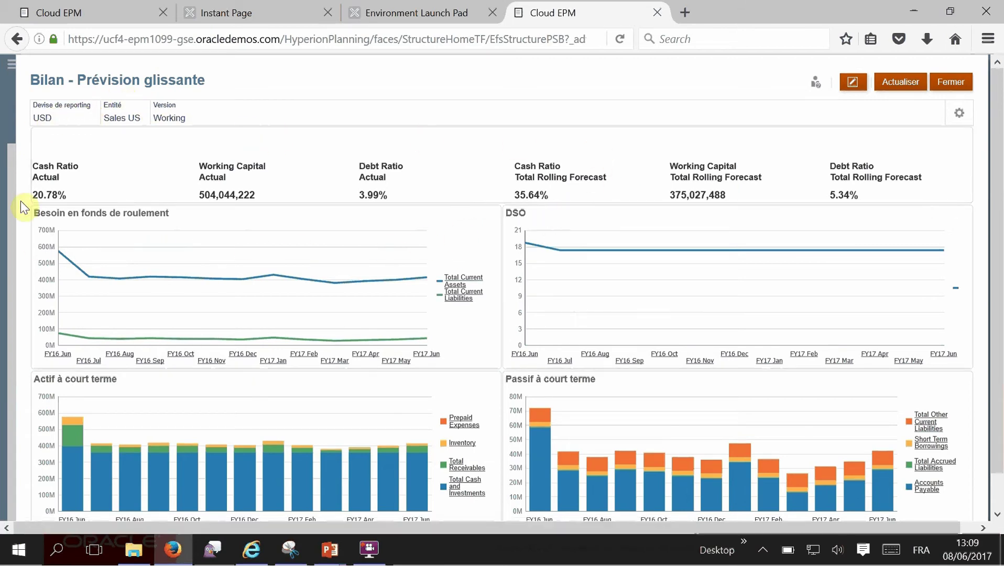
{"action": "left_click", "coordinate": [856, 85]}
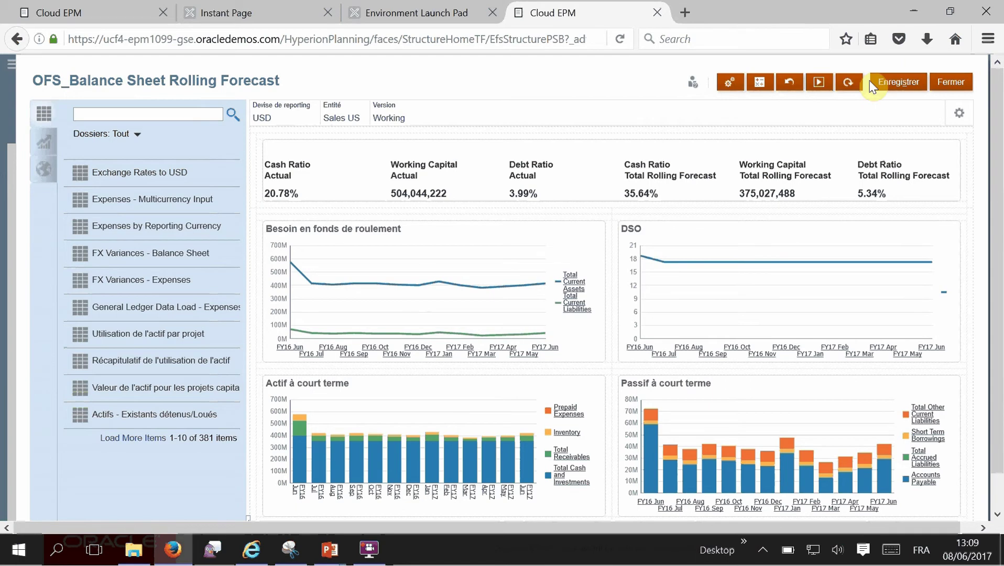
{"action": "left_click", "coordinate": [291, 77]}
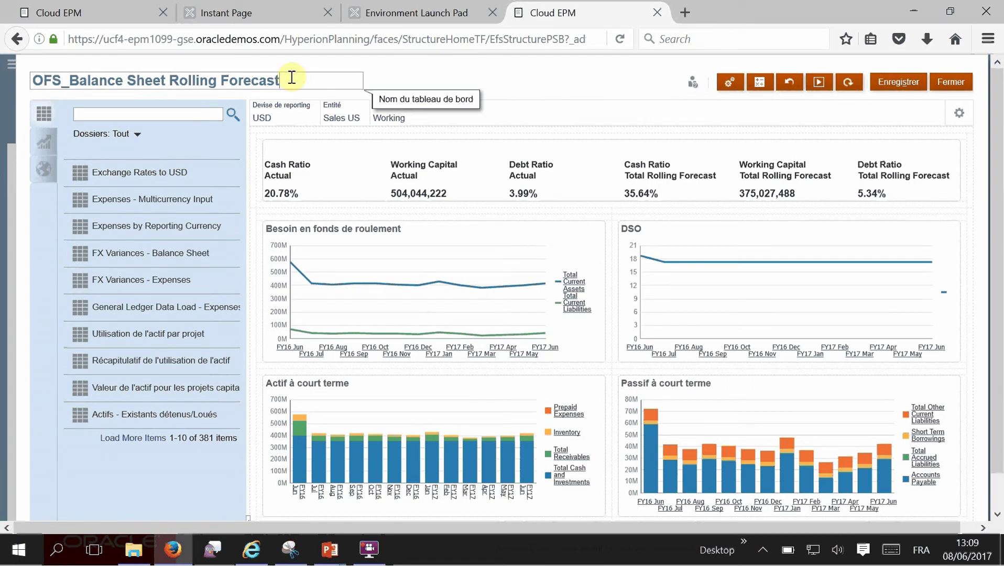
{"action": "type", "text": "_"}
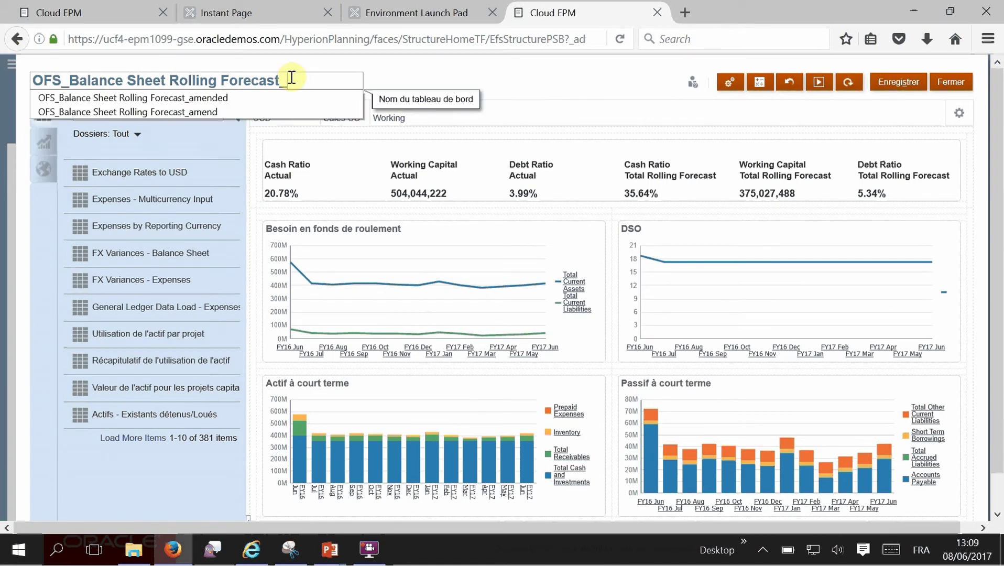
{"action": "type", "text": "amended"}
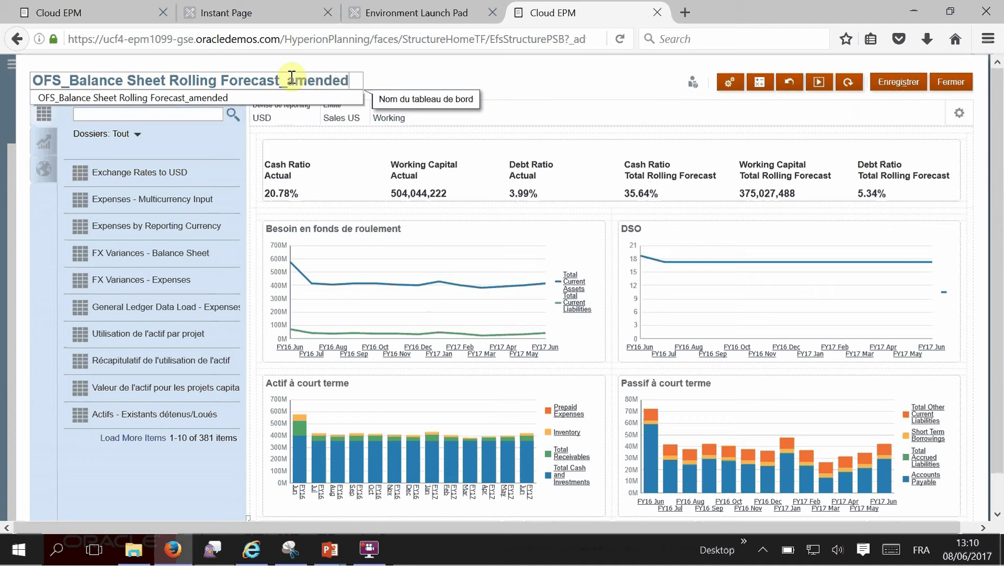
{"action": "left_click", "coordinate": [533, 82]}
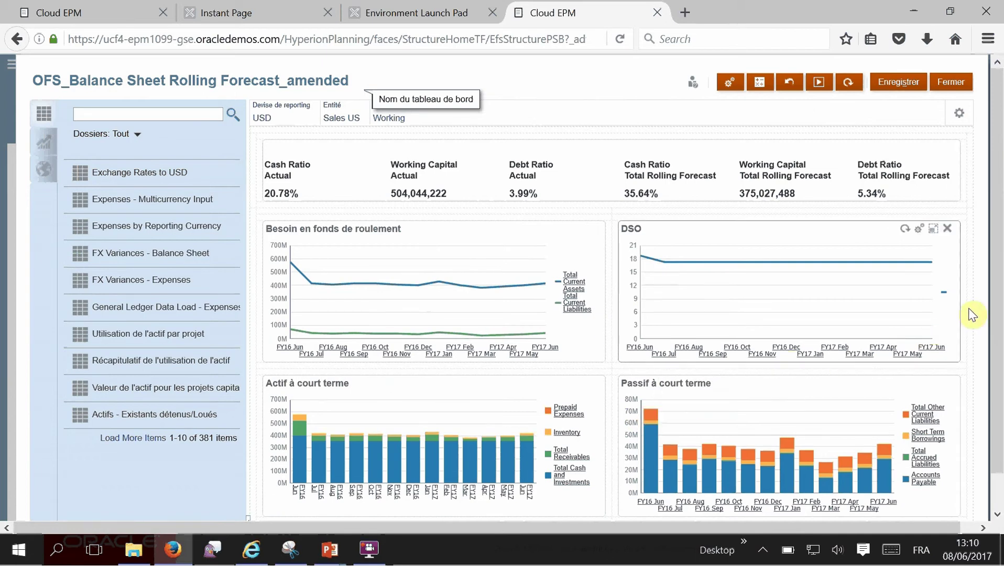
Step: Add the FX Variances - Expenses form to the dashboard, directly above the Besoin en fonds de roulement chart
{"action": "scroll", "coordinate": [998, 314], "scroll_direction": "down", "scroll_amount": 1}
{"action": "scroll", "coordinate": [999, 362], "scroll_direction": "up", "scroll_amount": 1}
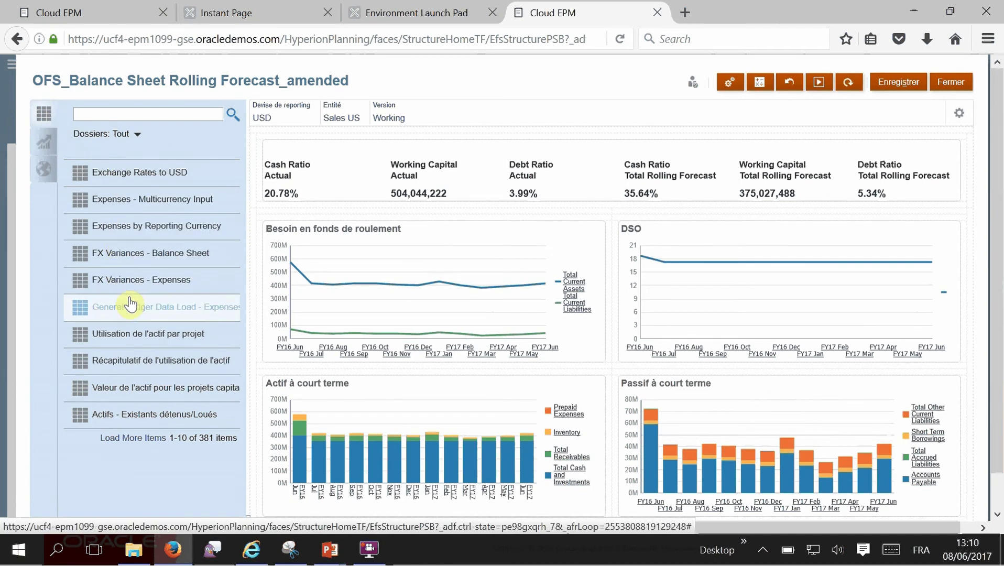
{"action": "left_click_drag", "start_coordinate": [130, 286], "coordinate": [276, 213]}
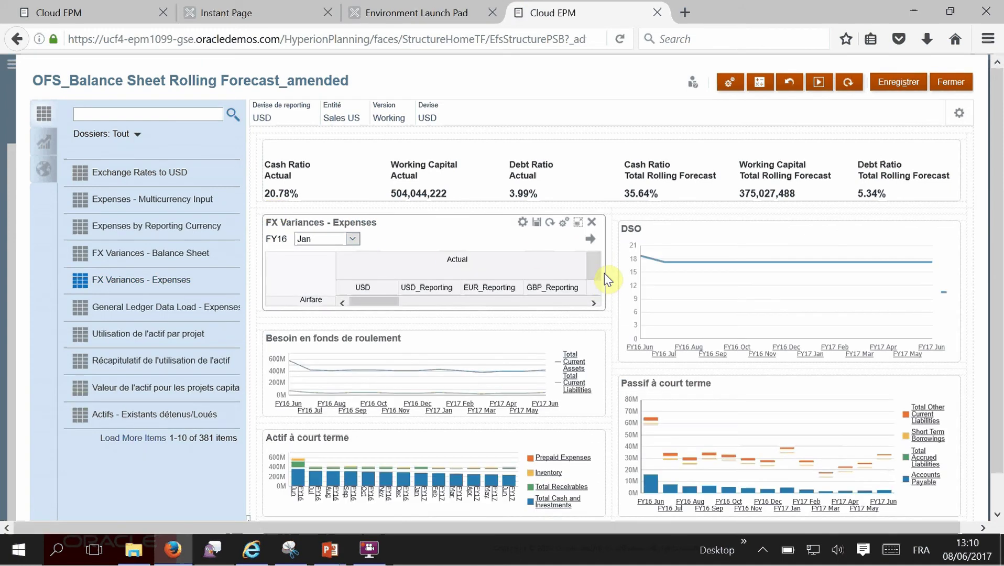
Step: Remove the FX Variances - Expenses form from the dashboard and add a Barres chart directly below the financial ratios tile
{"action": "left_click", "coordinate": [594, 223]}
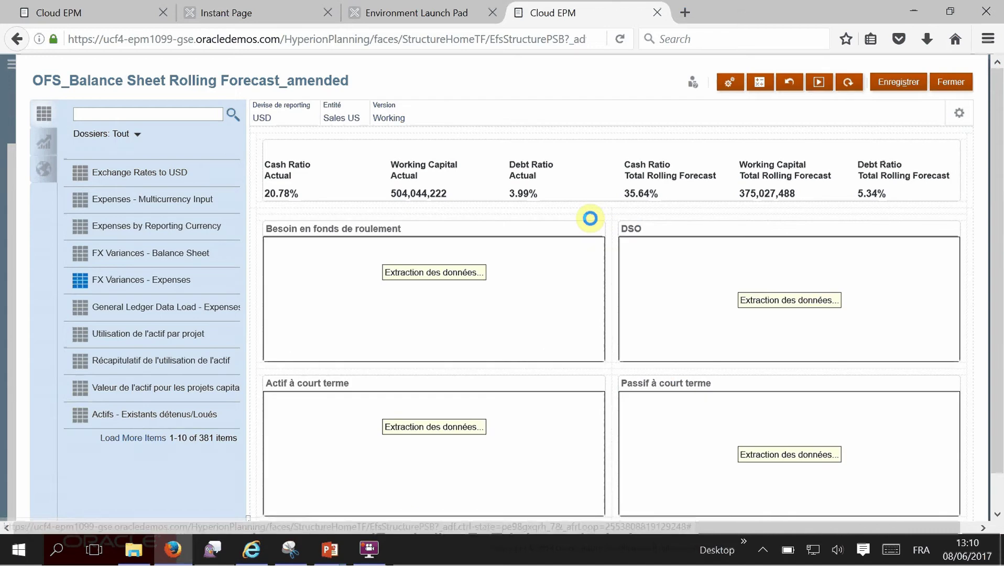
{"action": "left_click", "coordinate": [42, 133]}
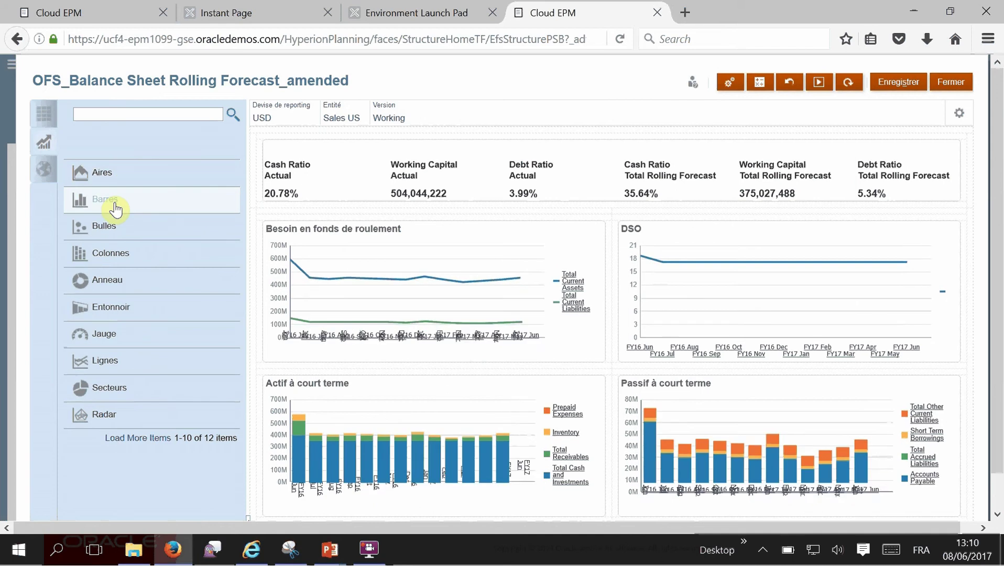
{"action": "left_click_drag", "start_coordinate": [116, 209], "coordinate": [382, 208]}
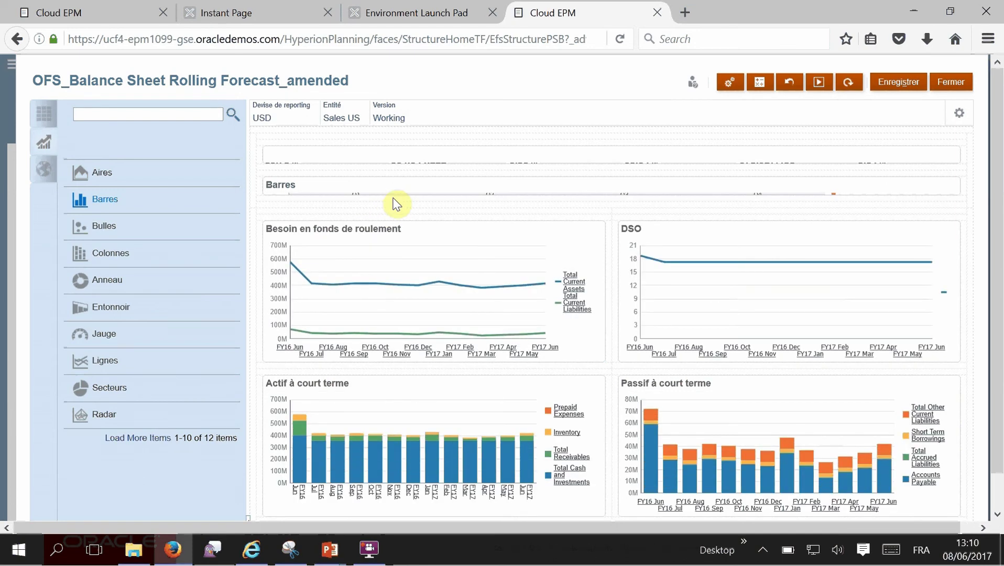
{"action": "mouse_move", "coordinate": [404, 195]}
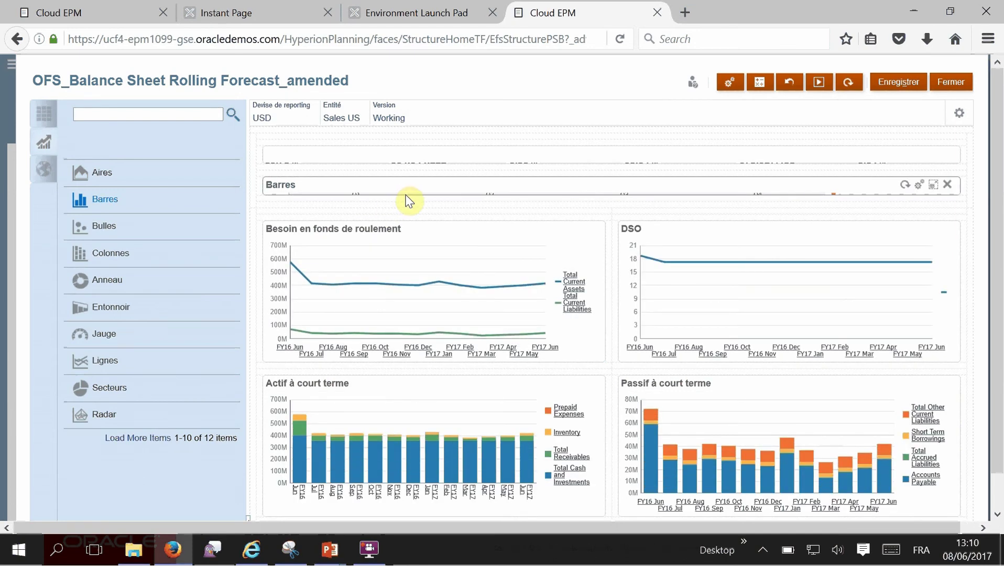
Step: Try a height of 100% for the Barres chart, set it to 90% instead, and close its settings
{"action": "left_click", "coordinate": [920, 186]}
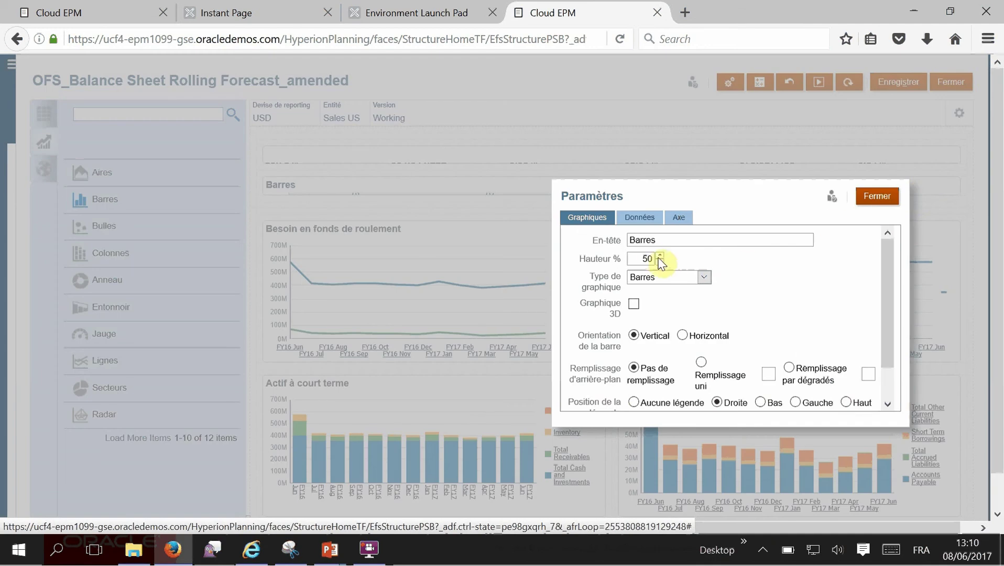
{"action": "double_click", "coordinate": [650, 257]}
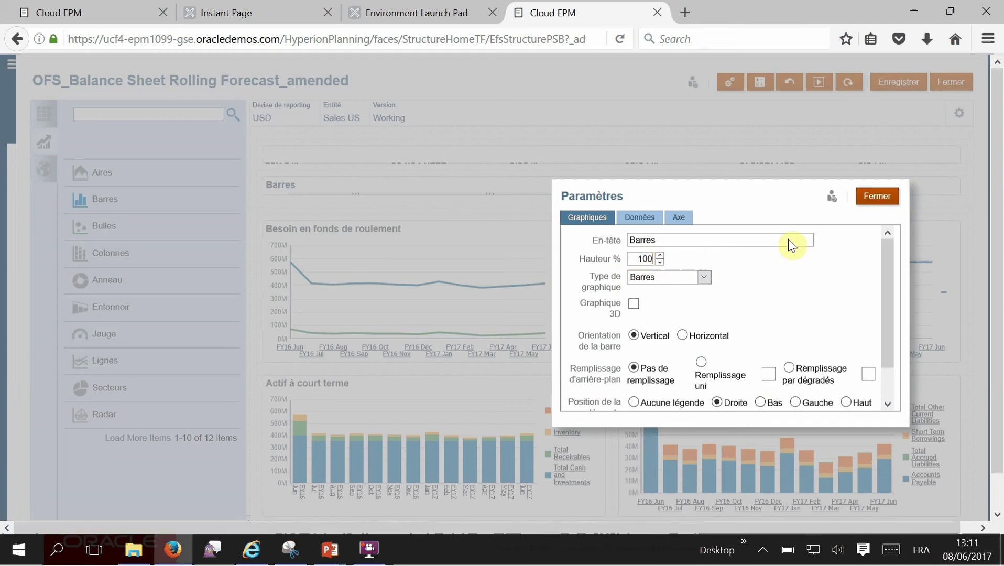
{"action": "left_click", "coordinate": [865, 200]}
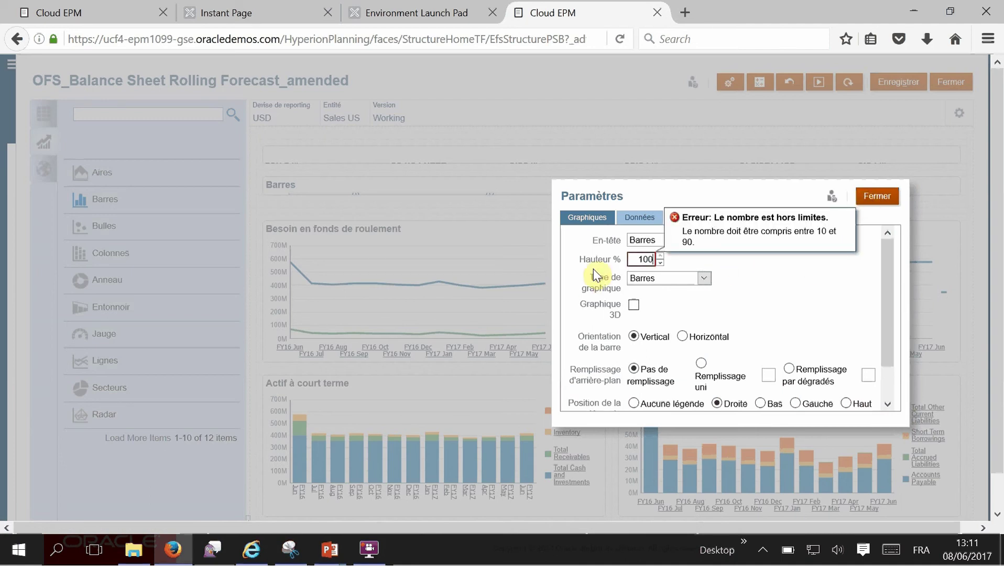
{"action": "left_click_drag", "start_coordinate": [631, 263], "coordinate": [640, 264]}
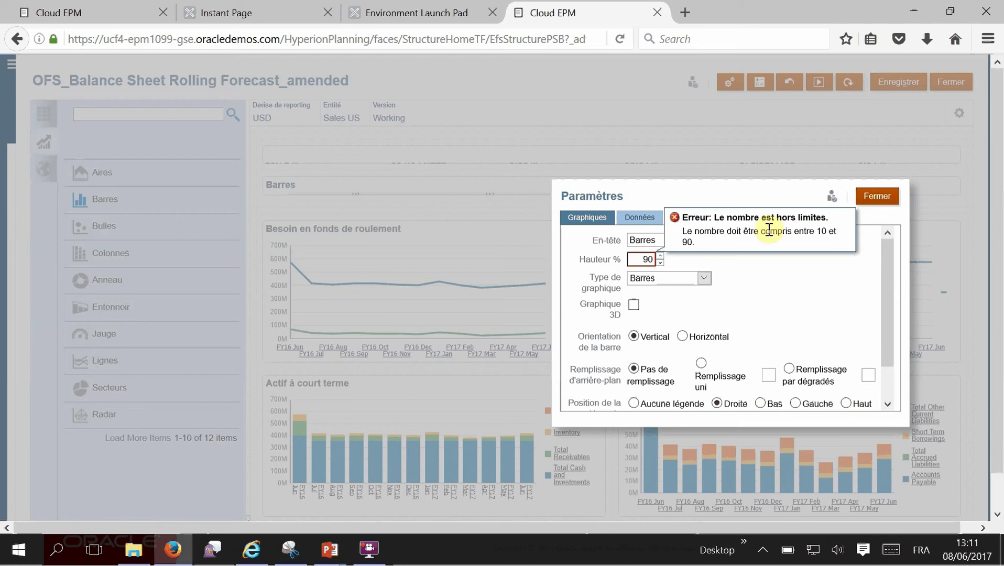
{"action": "left_click", "coordinate": [854, 267]}
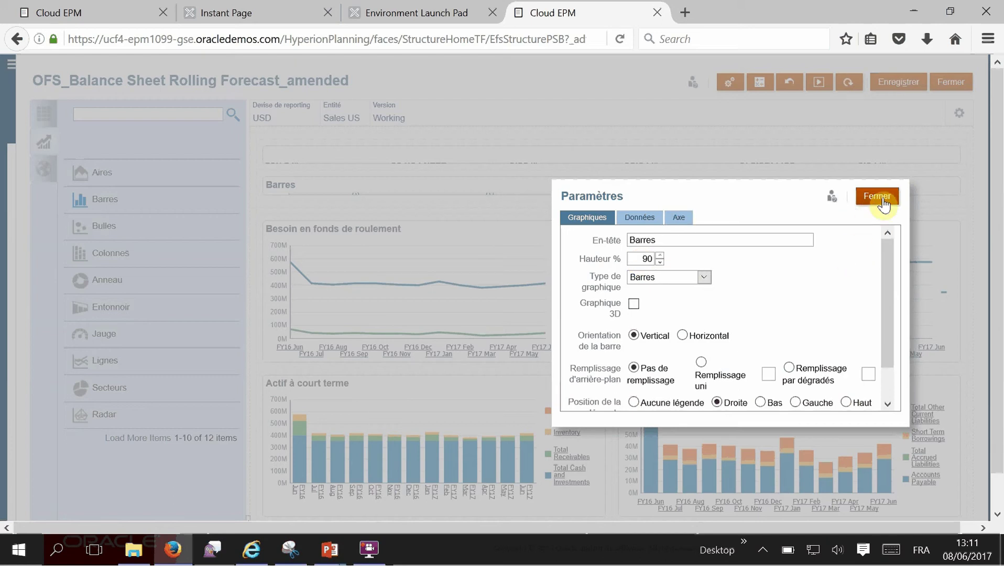
{"action": "left_click", "coordinate": [884, 204]}
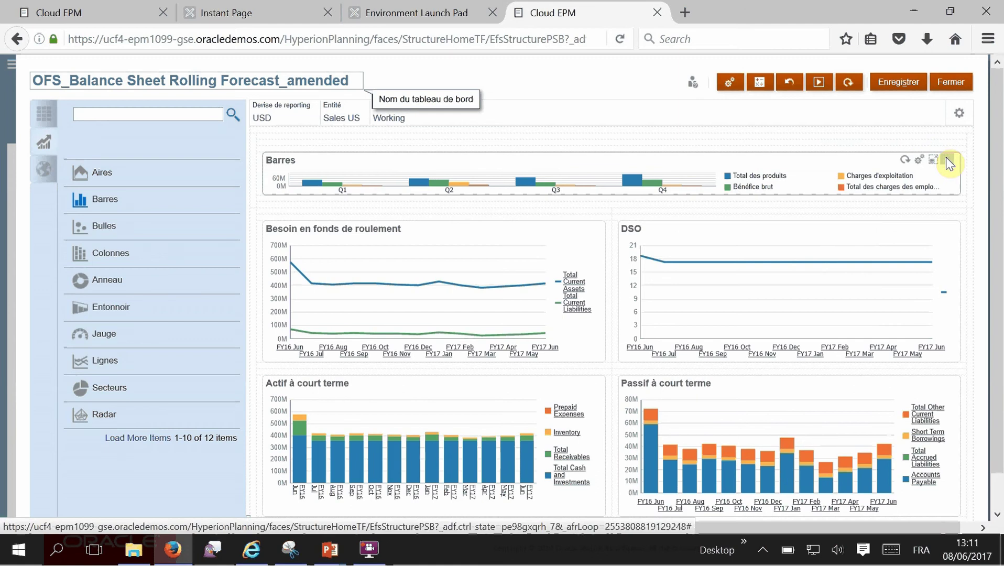
Step: Add a Commentaire component above the financial ratios tile and set its header to "CDG commentaires"
{"action": "left_click", "coordinate": [47, 169]}
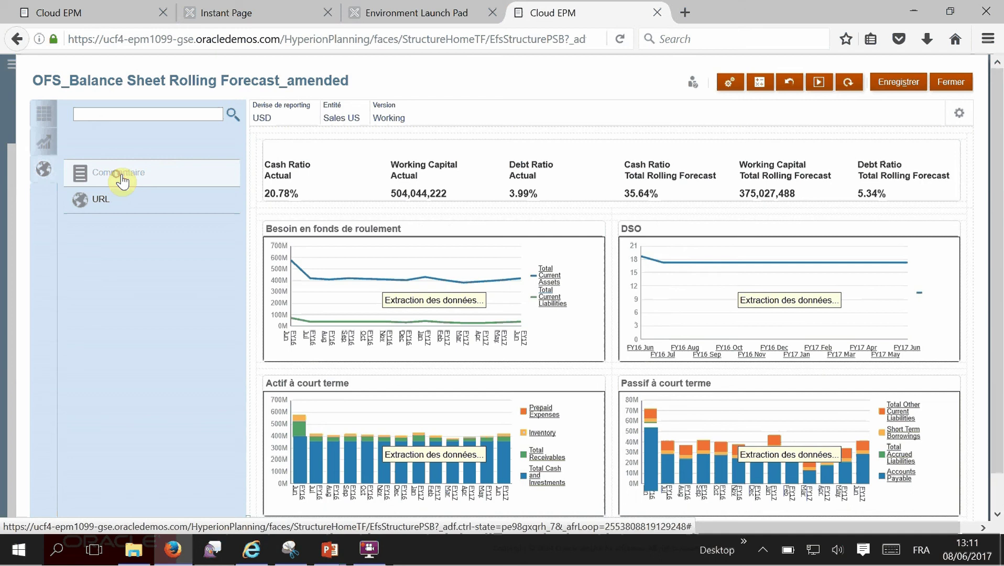
{"action": "left_click_drag", "start_coordinate": [123, 181], "coordinate": [303, 137]}
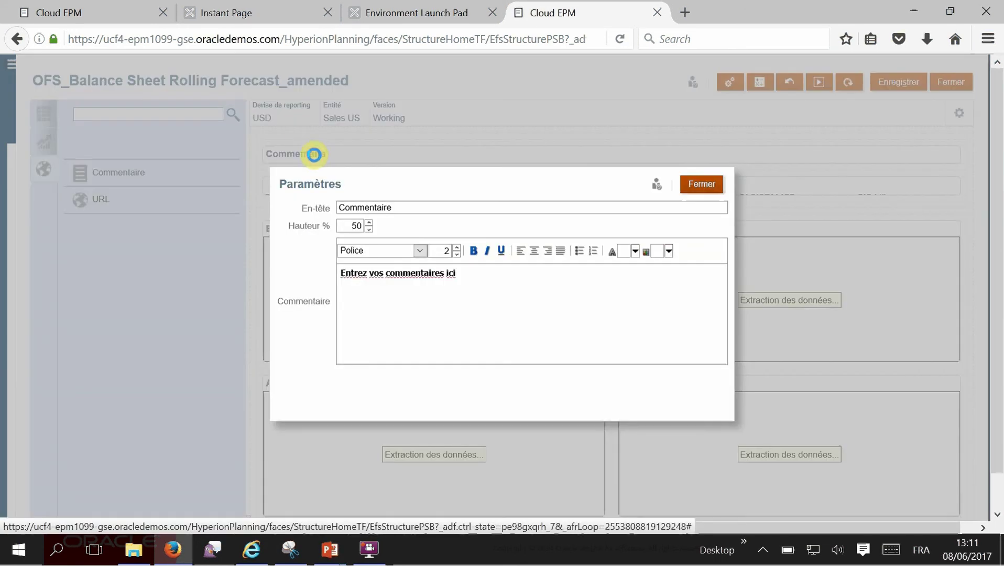
{"action": "left_click_drag", "start_coordinate": [403, 206], "coordinate": [343, 206]}
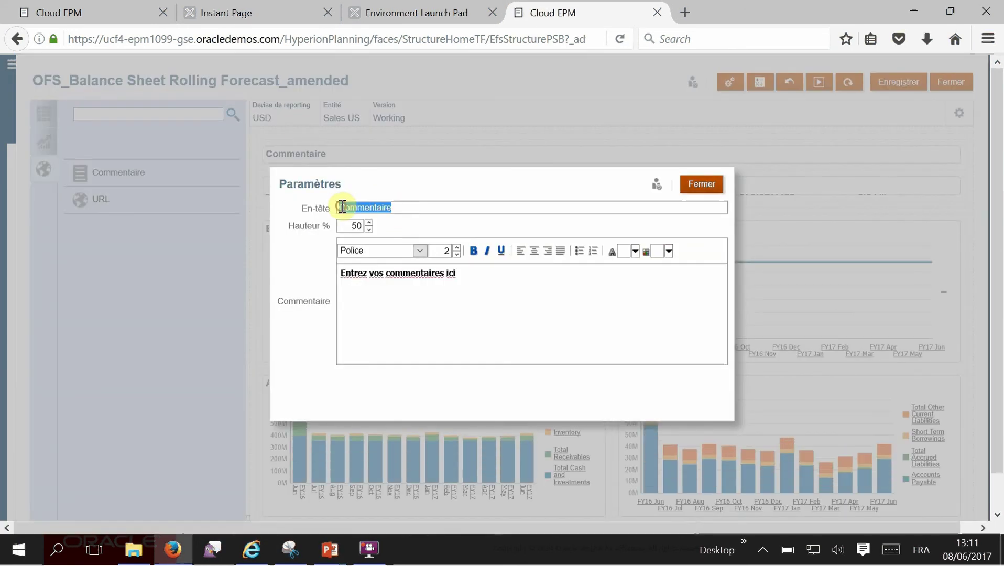
{"action": "type", "text": "CDG c"}
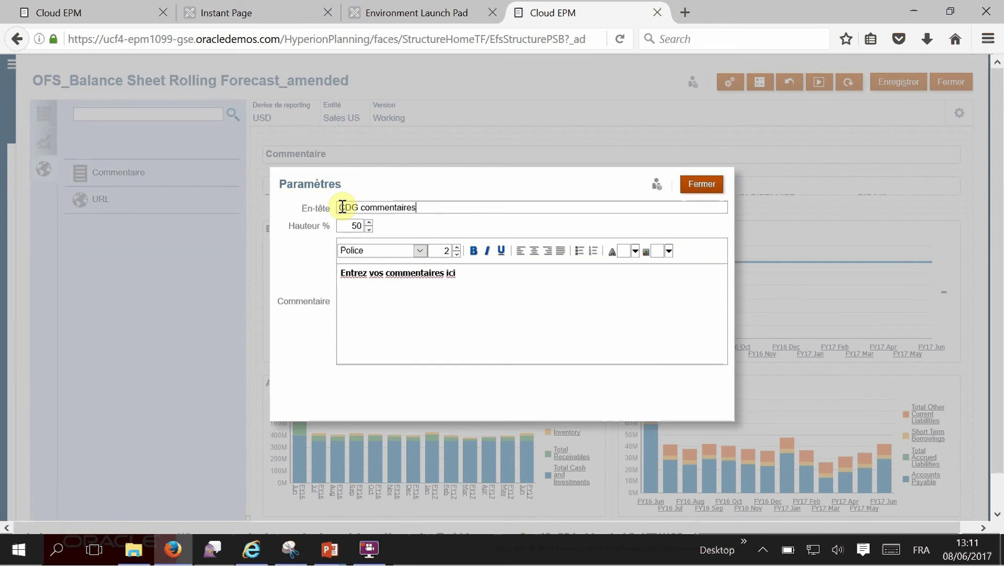
Step: Set the comment text to "Confirmation de l'atteinte des résultats de Q4", close its settings, and remove the financial ratios tile beneath it
{"action": "left_click_drag", "start_coordinate": [461, 273], "coordinate": [334, 264]}
{"action": "type", "text": "Confirmat"}
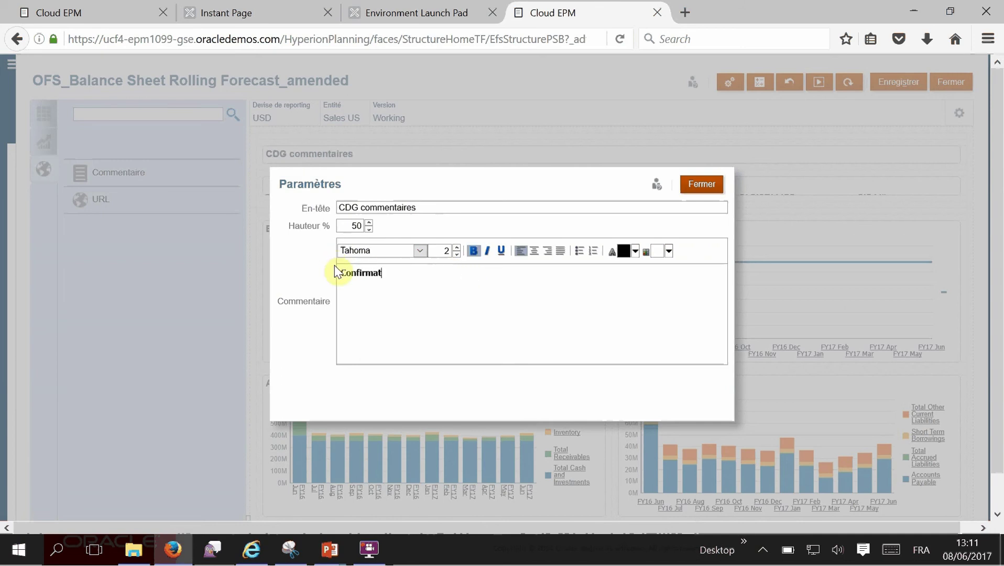
{"action": "type", "text": "ion de l'atteinte des résultatds"}
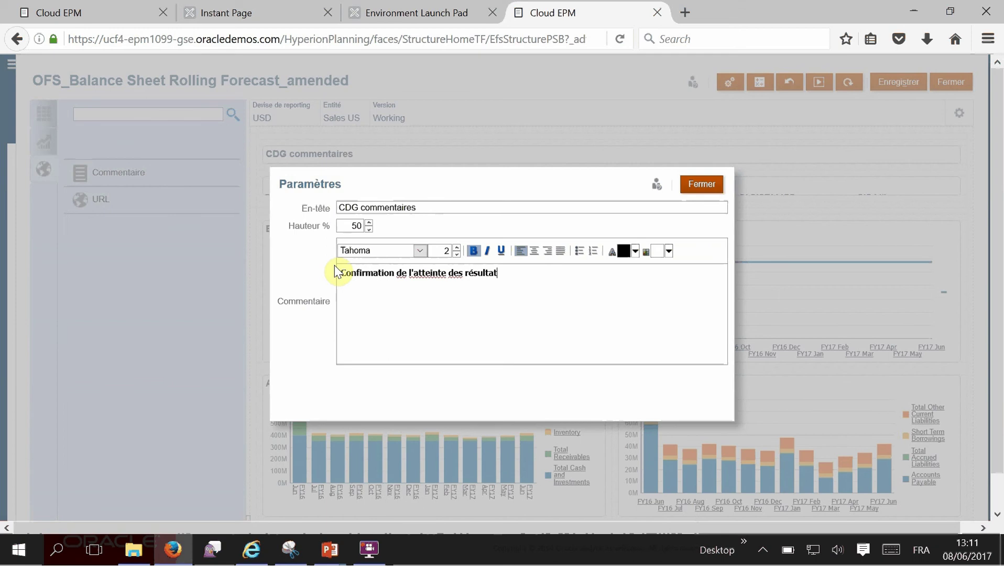
{"action": "key", "text": "BackSpace"}
{"action": "key", "text": "BackSpace"}
{"action": "key", "text": "BackSpace"}
{"action": "type", "text": "s de"}
{"action": "left_click", "coordinate": [697, 186]}
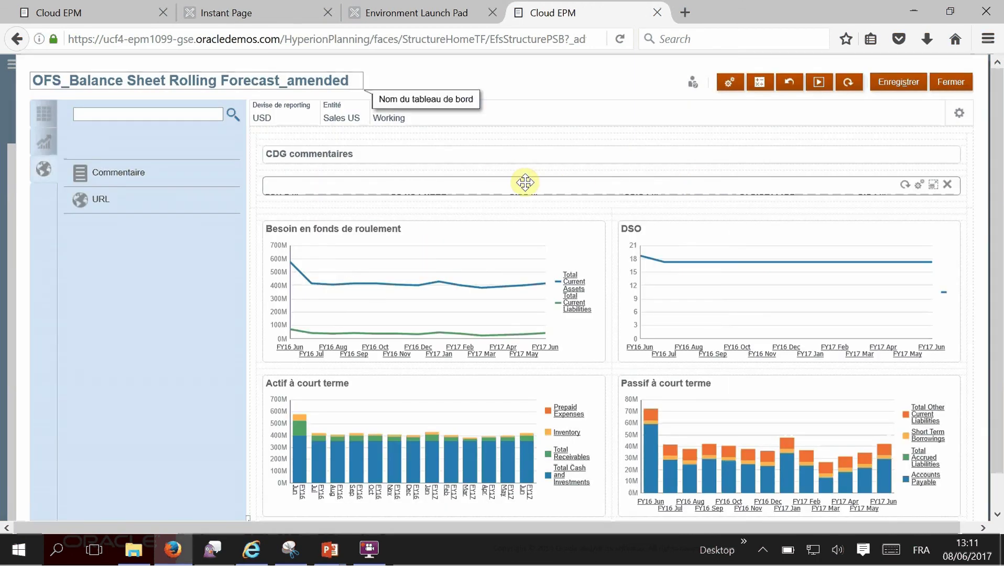
{"action": "left_click", "coordinate": [945, 189]}
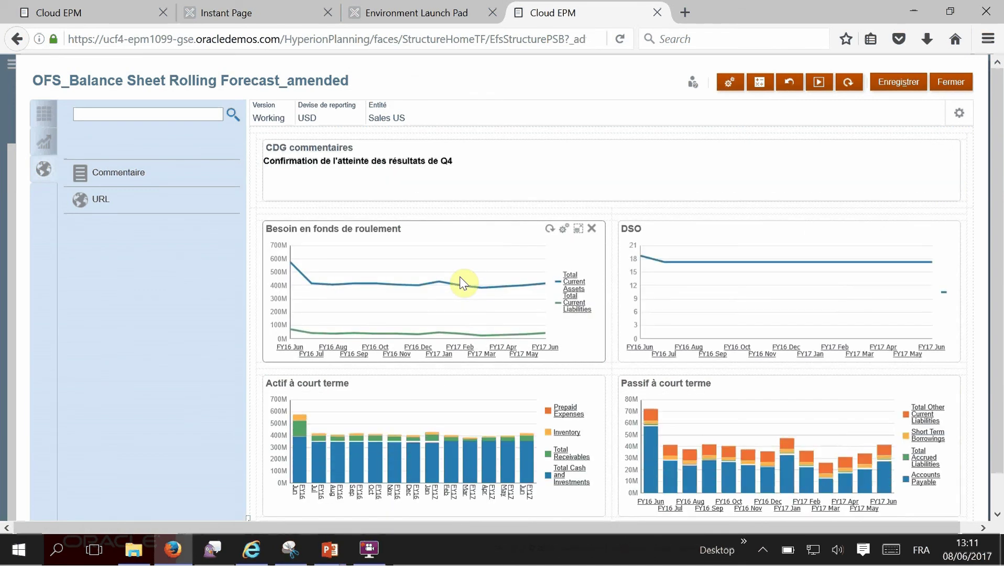
Step: Examine the DSO chart's display settings and its source form, and close the settings
{"action": "mouse_move", "coordinate": [837, 278]}
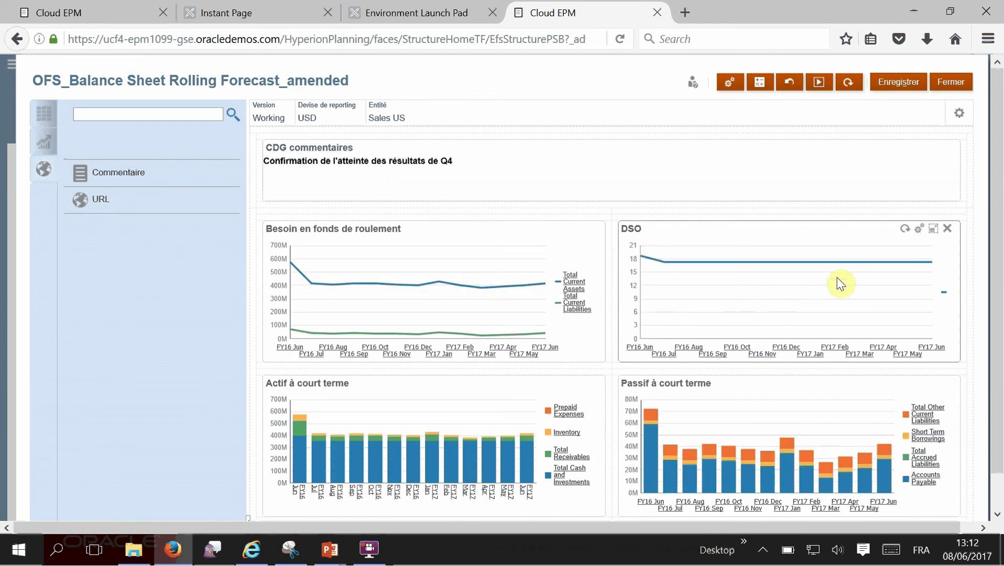
{"action": "left_click", "coordinate": [920, 230]}
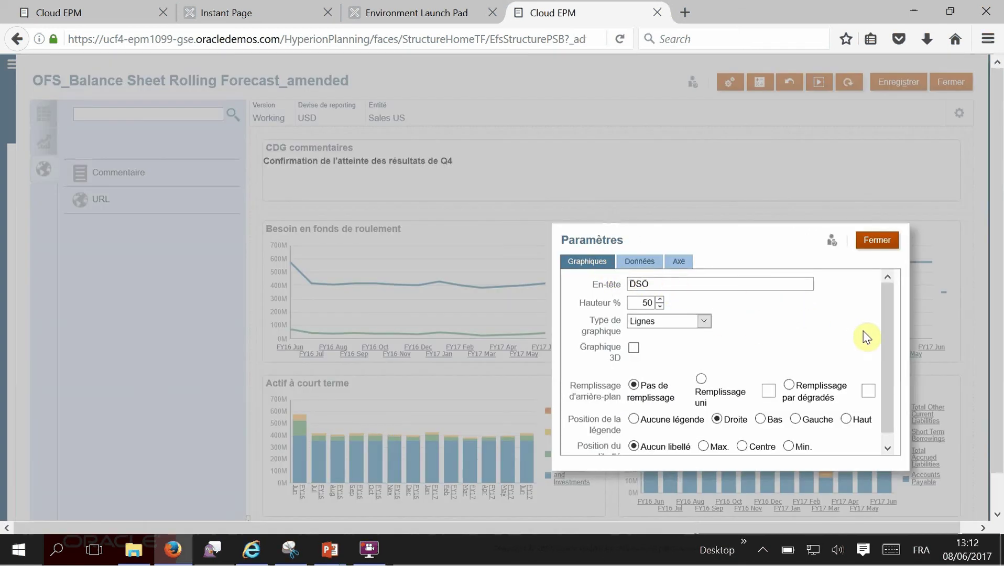
{"action": "left_click", "coordinate": [655, 262]}
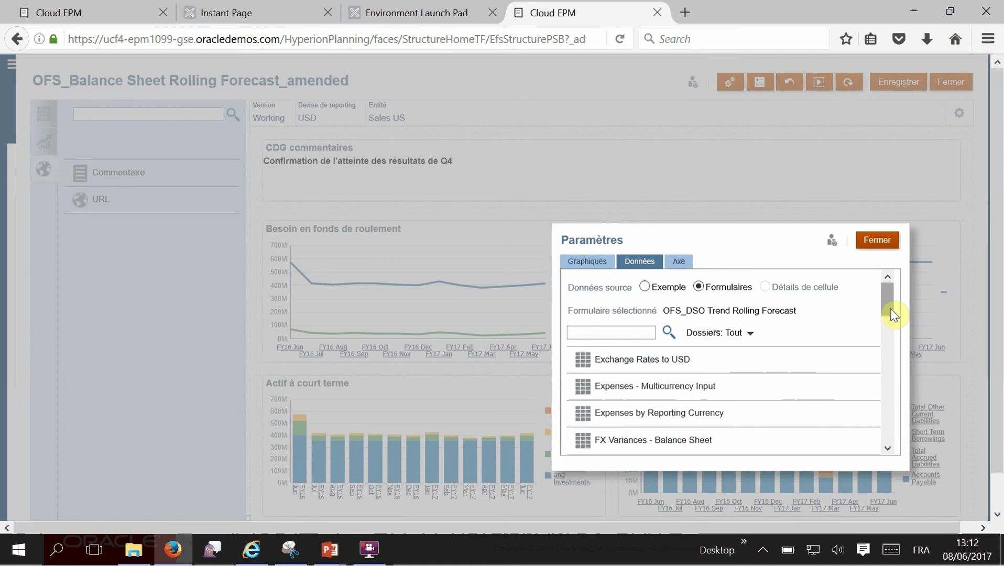
{"action": "left_click", "coordinate": [881, 242]}
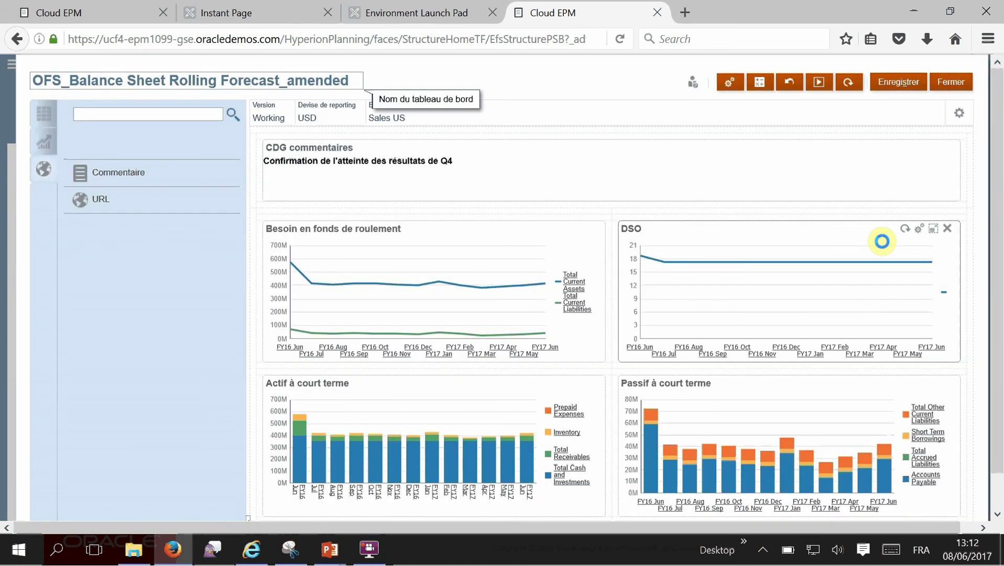
Step: Close the dashboard without saving the changes to its definition and return to the home page
{"action": "left_click", "coordinate": [960, 88]}
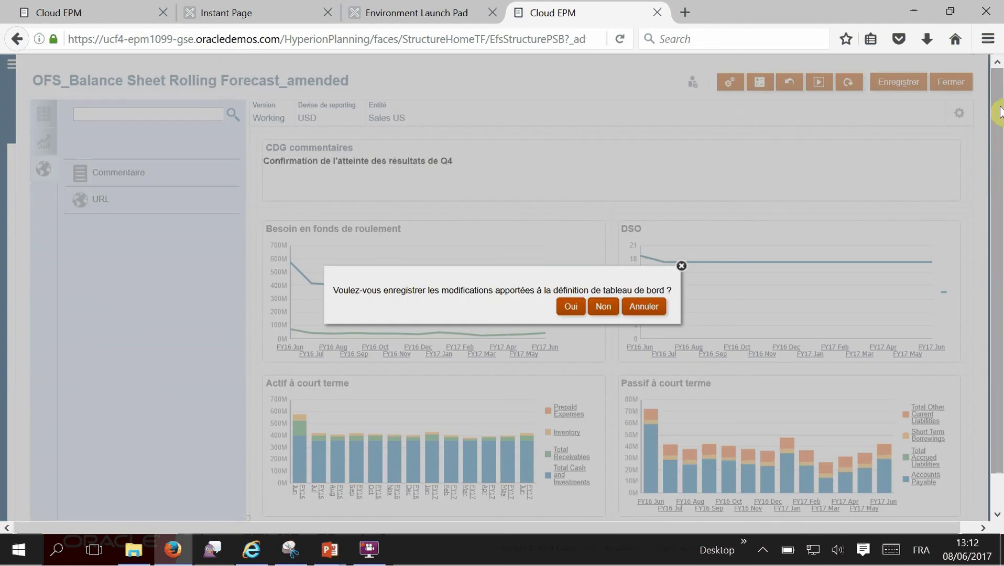
{"action": "left_click", "coordinate": [610, 314]}
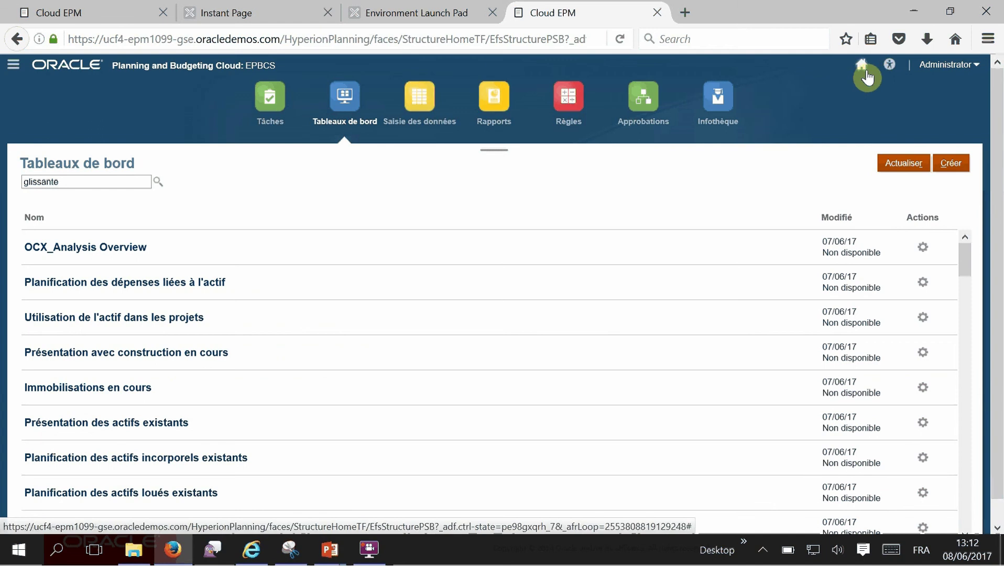
{"action": "left_click", "coordinate": [866, 70]}
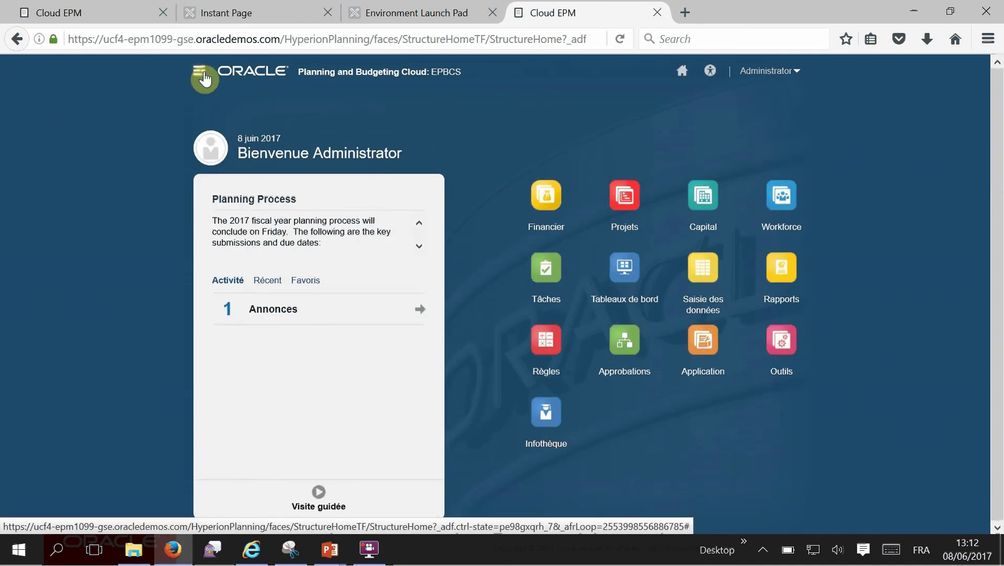
Step: Open the Navigator and look through its configuration, reporting and workflow links
{"action": "left_click", "coordinate": [204, 78]}
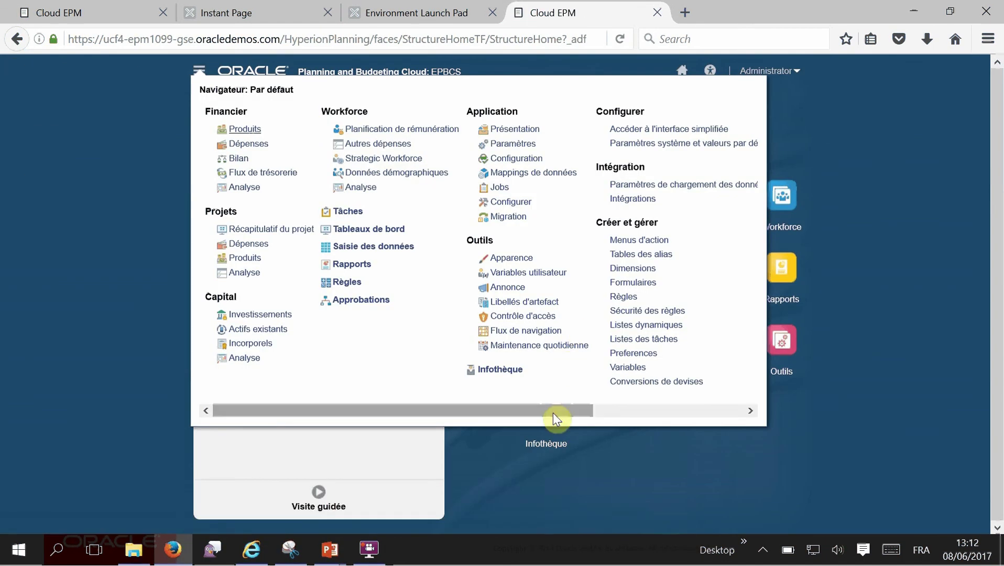
{"action": "left_click_drag", "start_coordinate": [553, 413], "coordinate": [733, 401]}
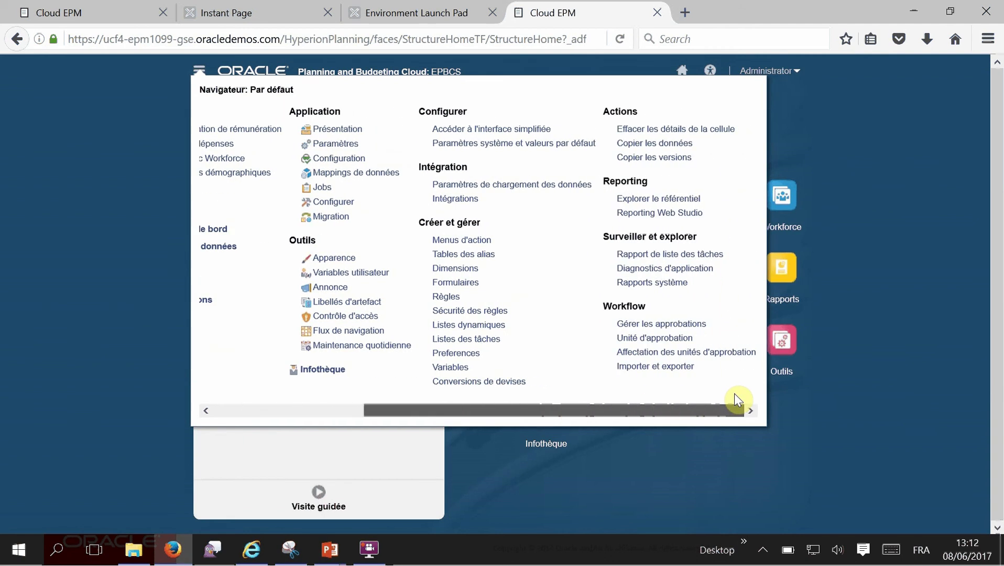